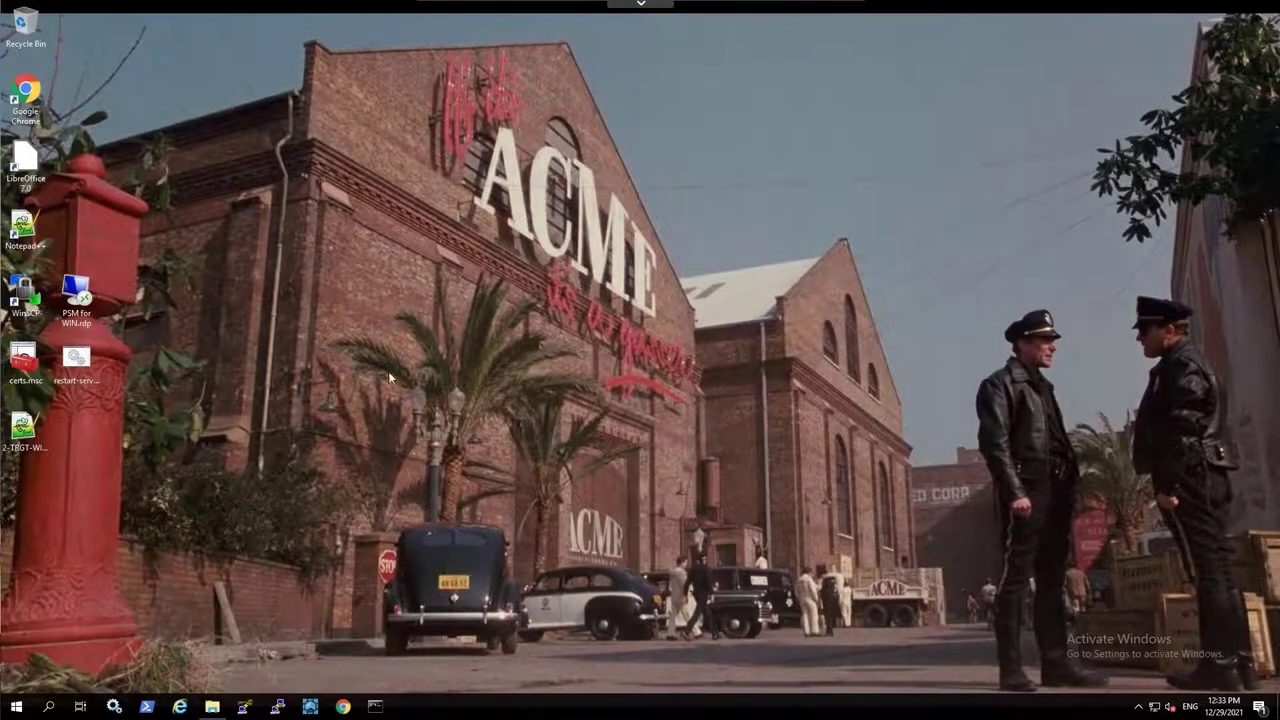
# Launch Remote Desktop Connection with mstsc and enter components.acme.corp as the computer
pyautogui.press('super+r')
pyautogui.write('m')
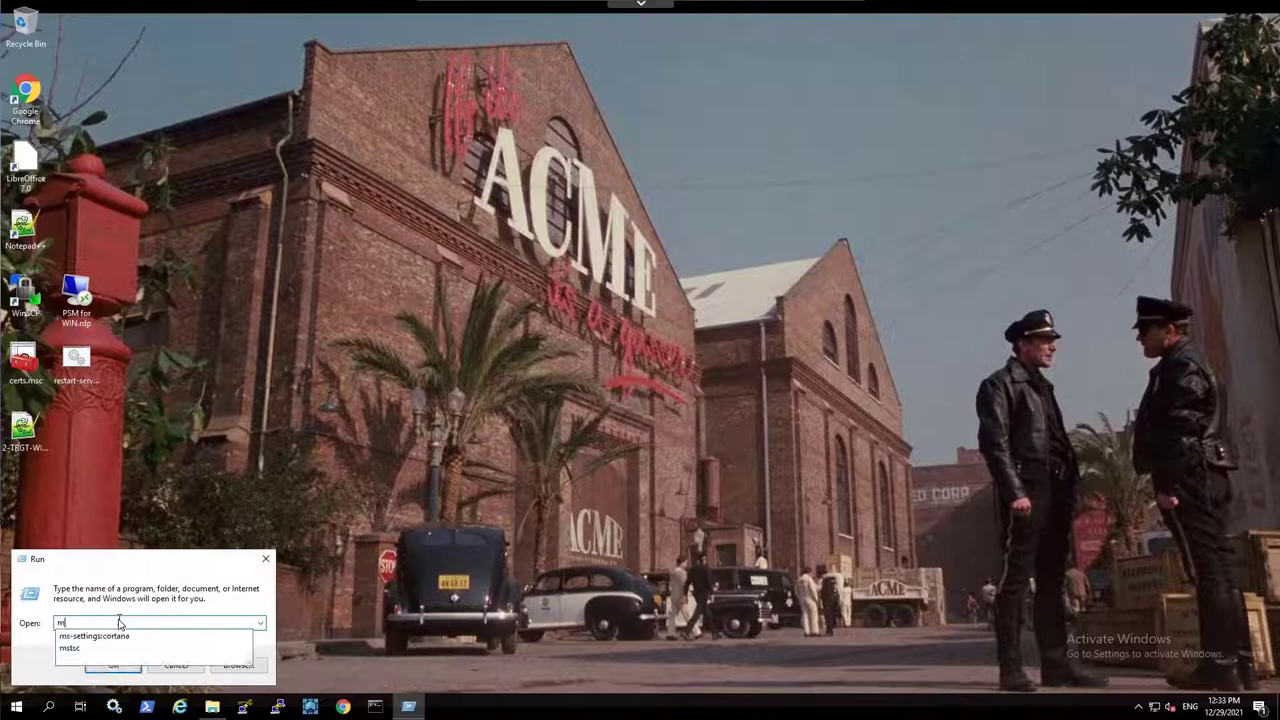
pyautogui.write('stsc')
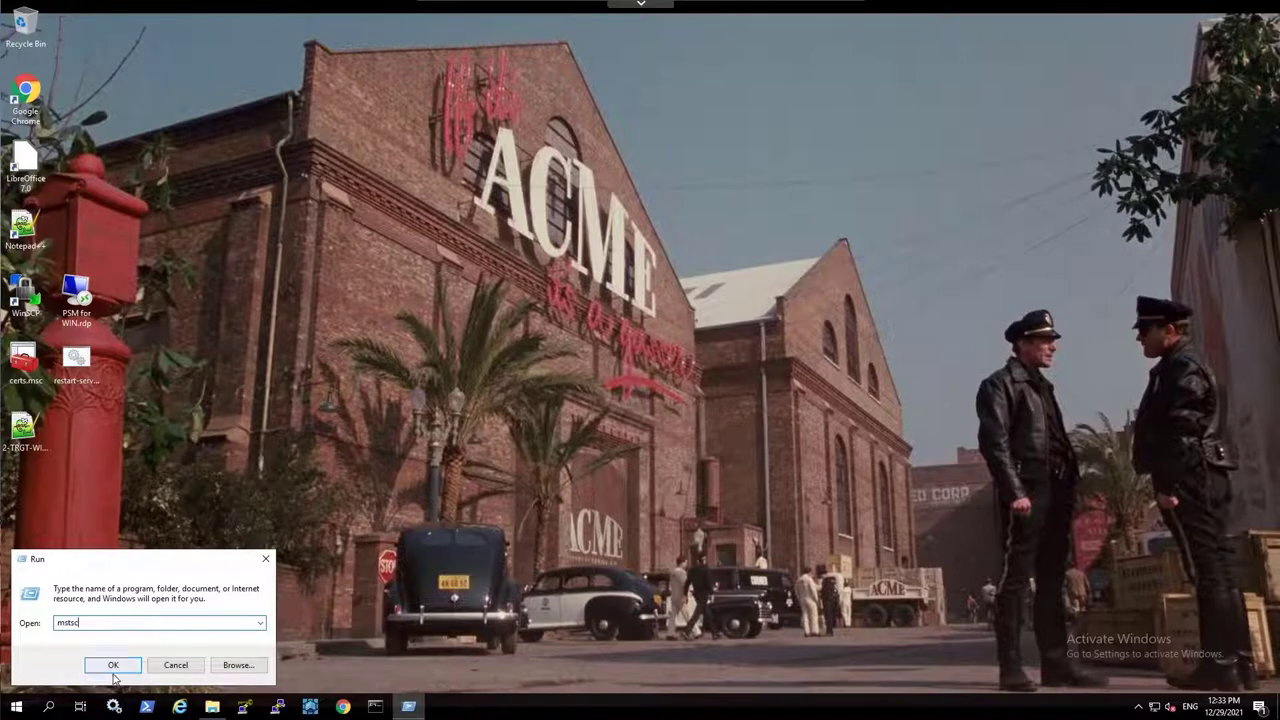
pyautogui.click(113, 666)
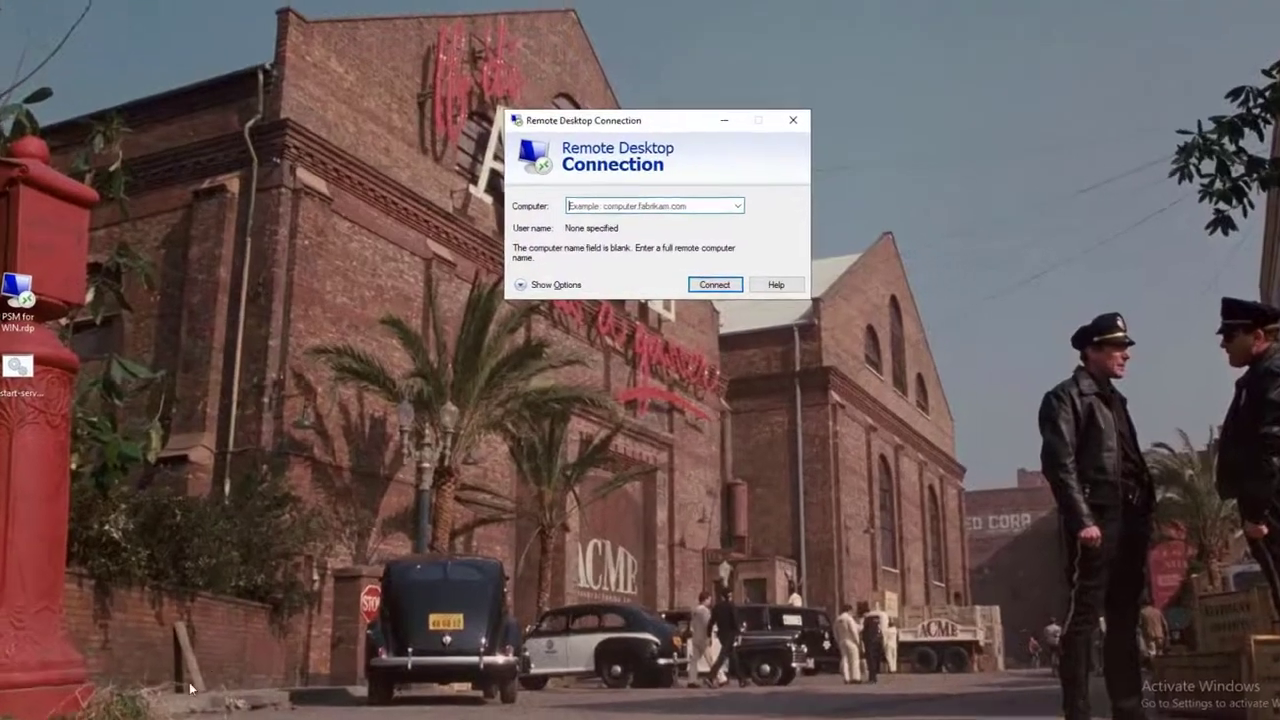
pyautogui.click(616, 205)
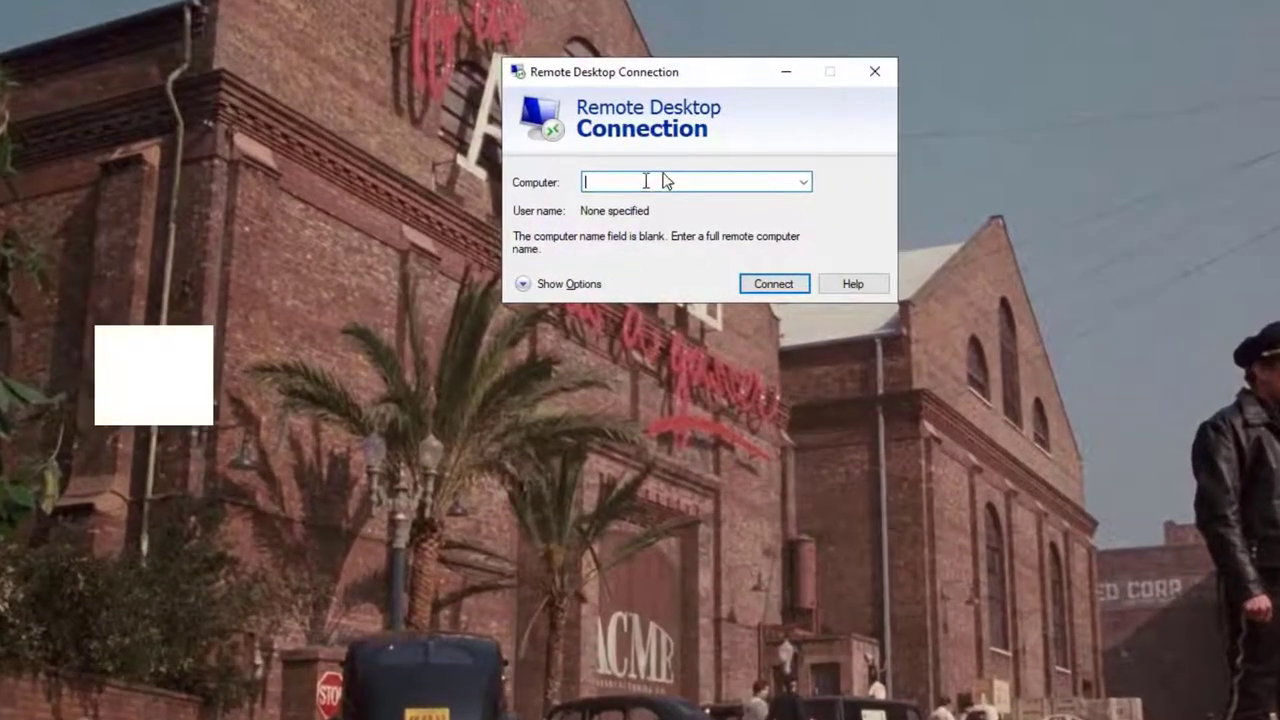
pyautogui.write('compone')
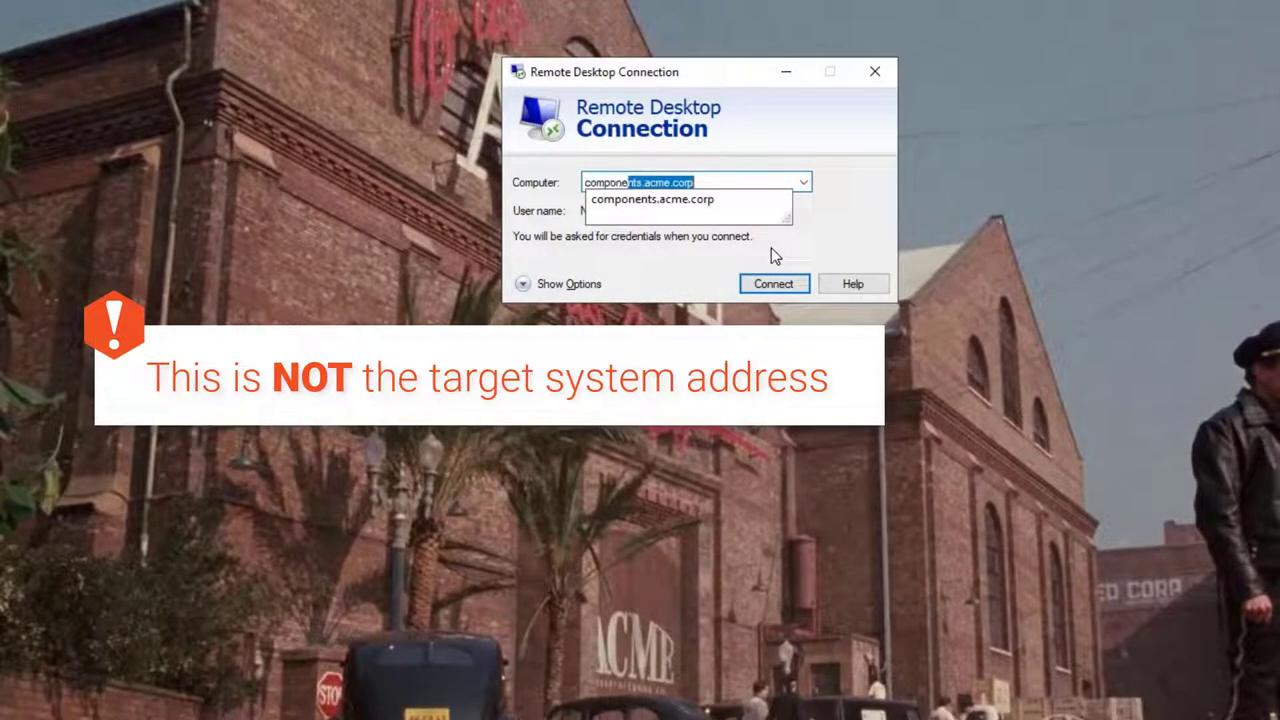
pyautogui.write('nts.acme.co')
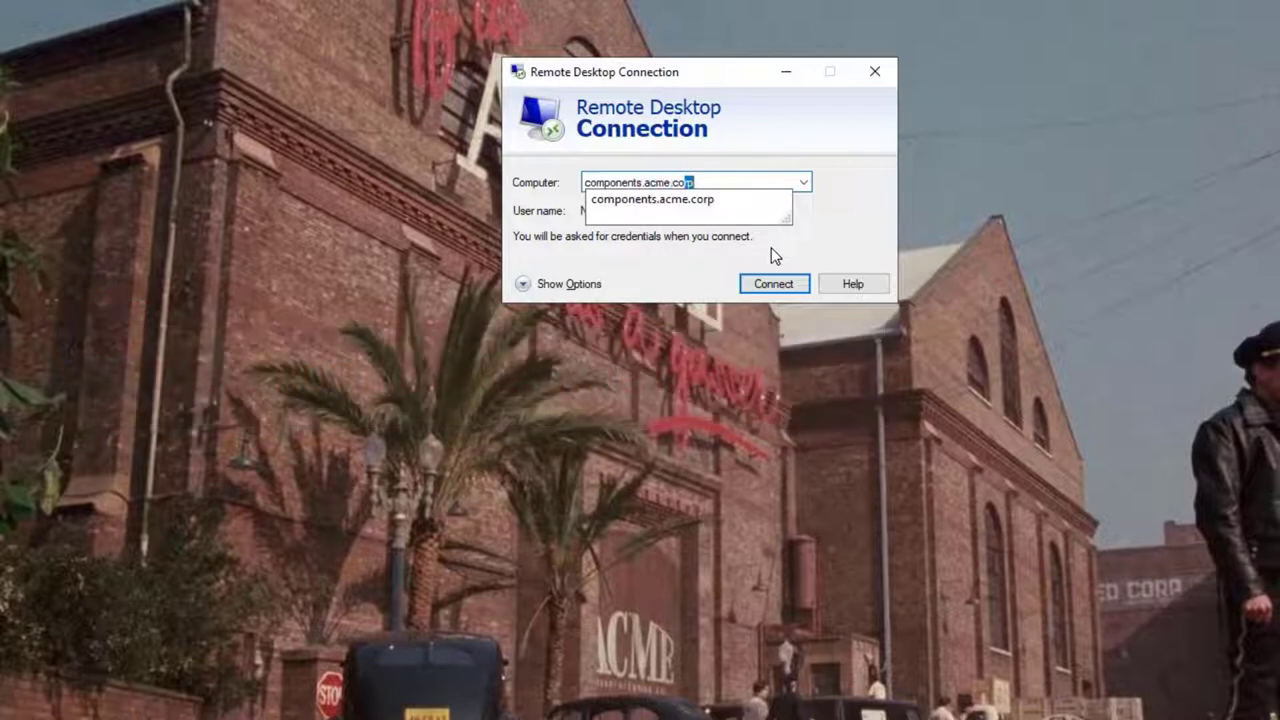
pyautogui.write('rp')
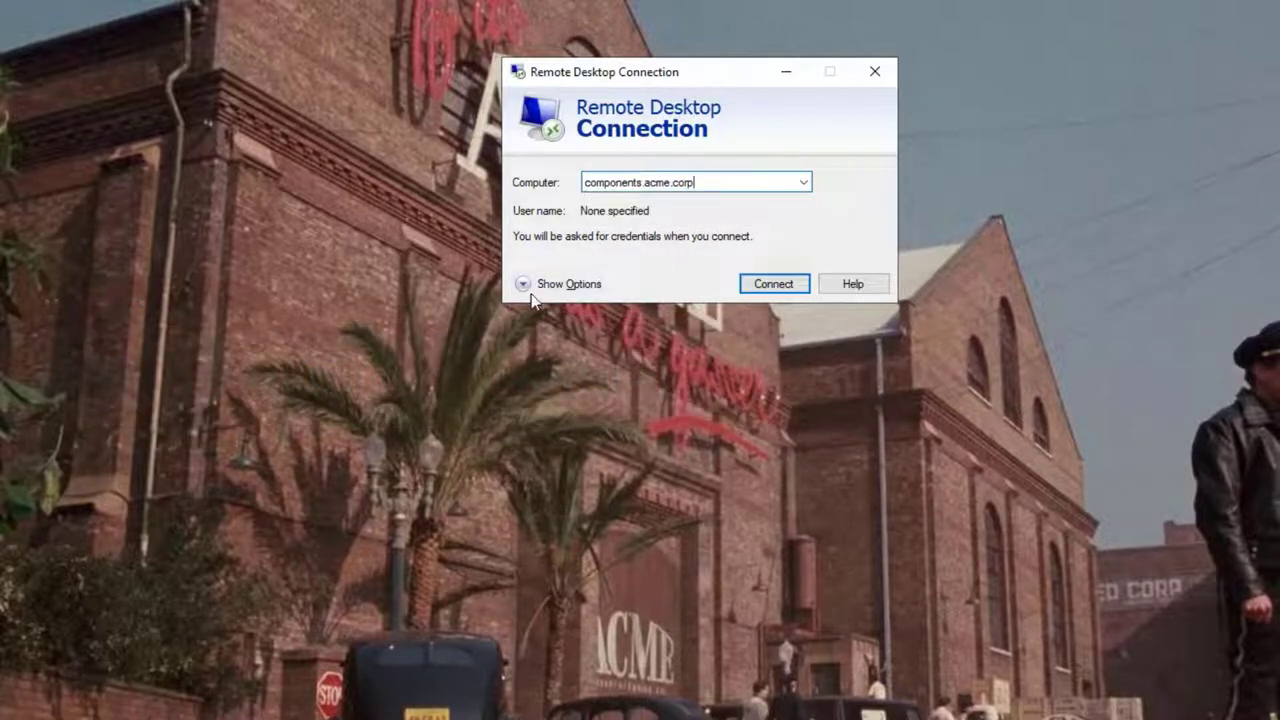
# Save the full connection settings to the Desktop as the RDP file 'PSM for windows'
pyautogui.click(522, 284)
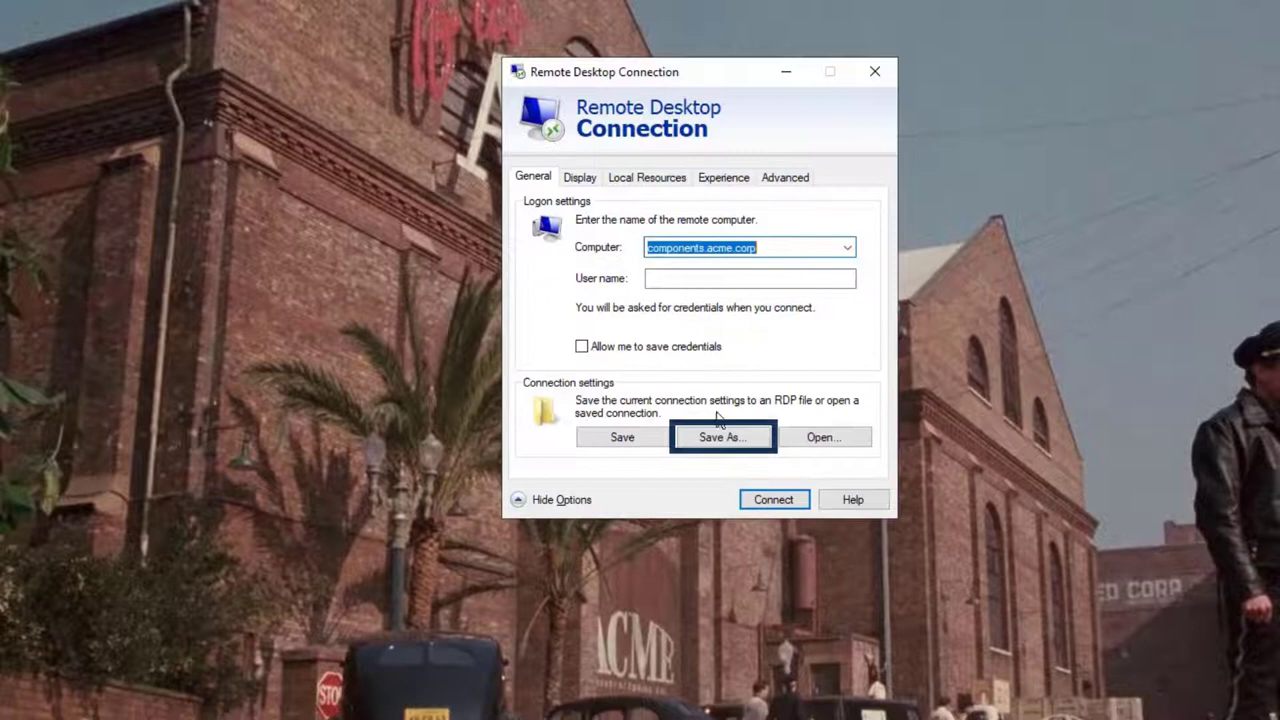
pyautogui.click(731, 441)
pyautogui.write('PS')
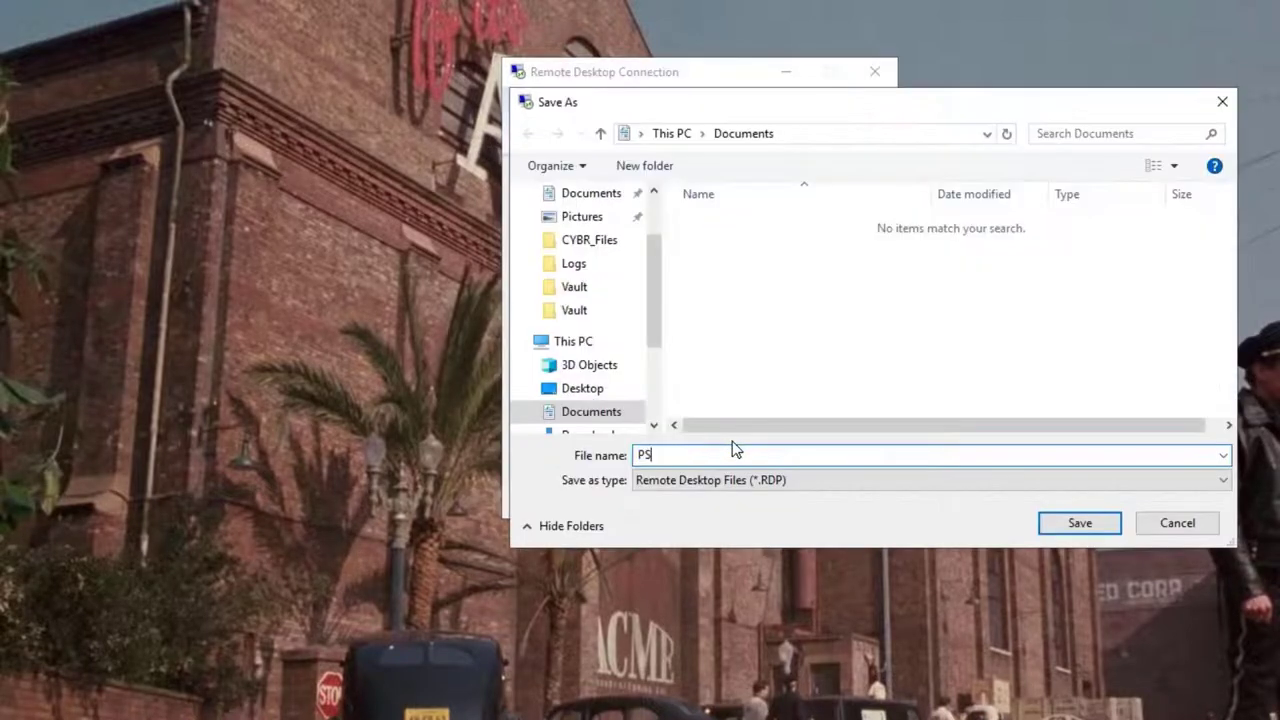
pyautogui.write('M for windows')
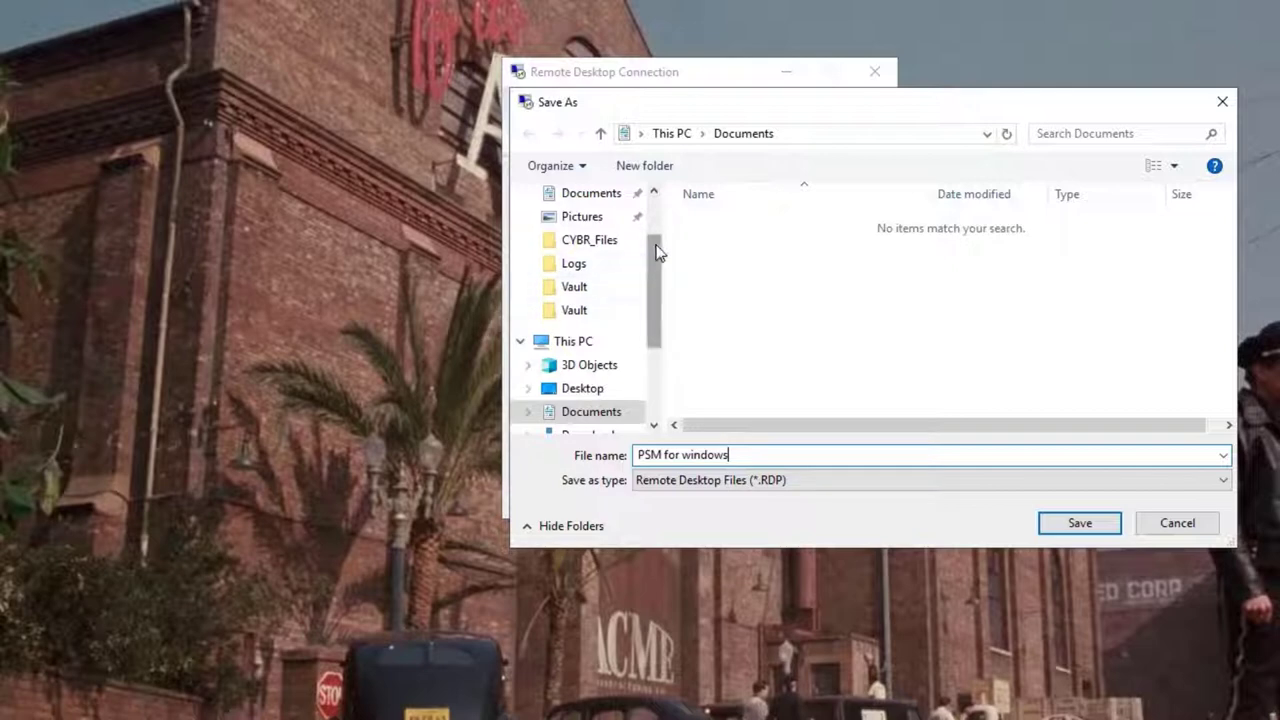
pyautogui.scroll(2, 658, 203)
pyautogui.click(606, 240)
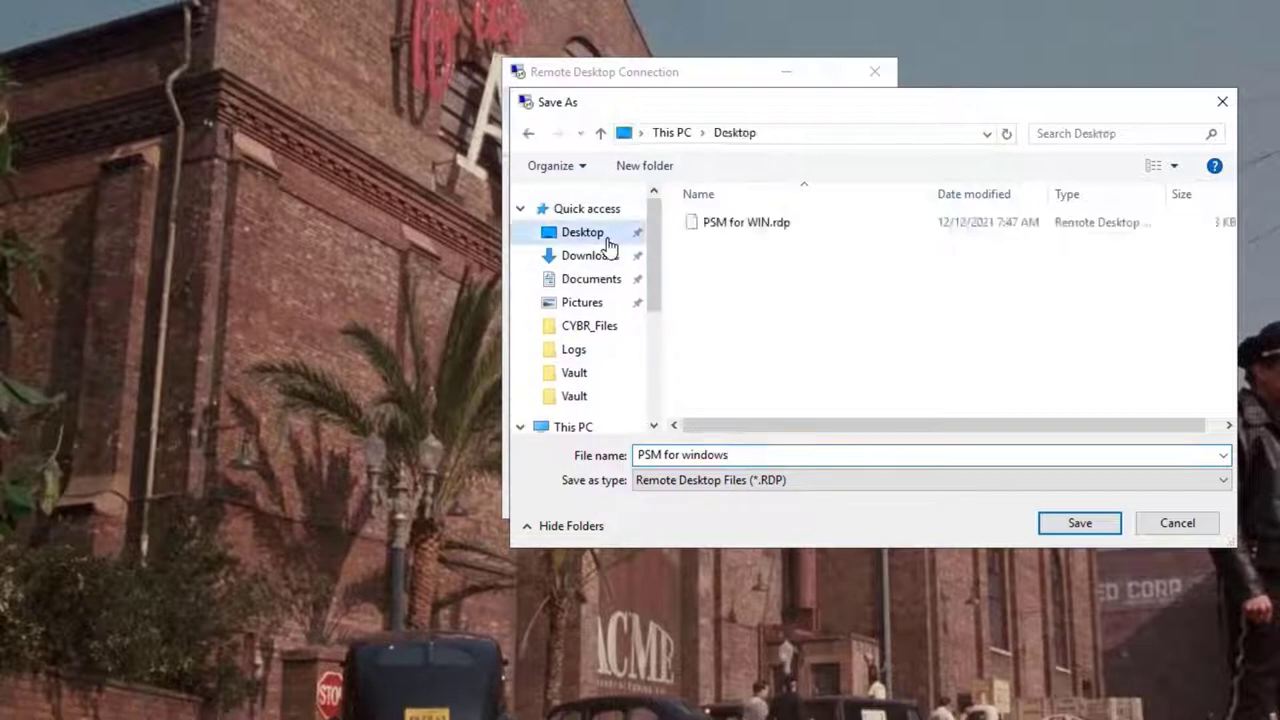
pyautogui.click(1066, 530)
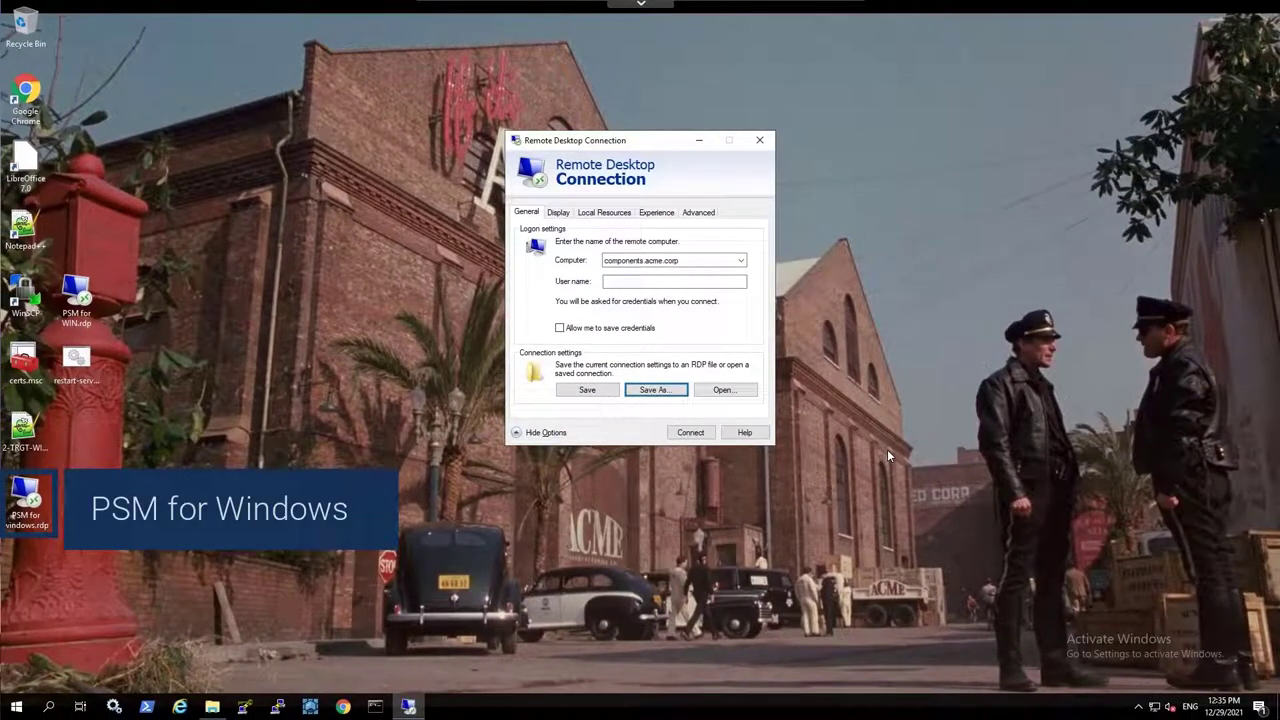
# Open PSM for windows.rdp in Notepad++ and add enablecredsspsupport:i:0 as line 47
pyautogui.click(760, 140)
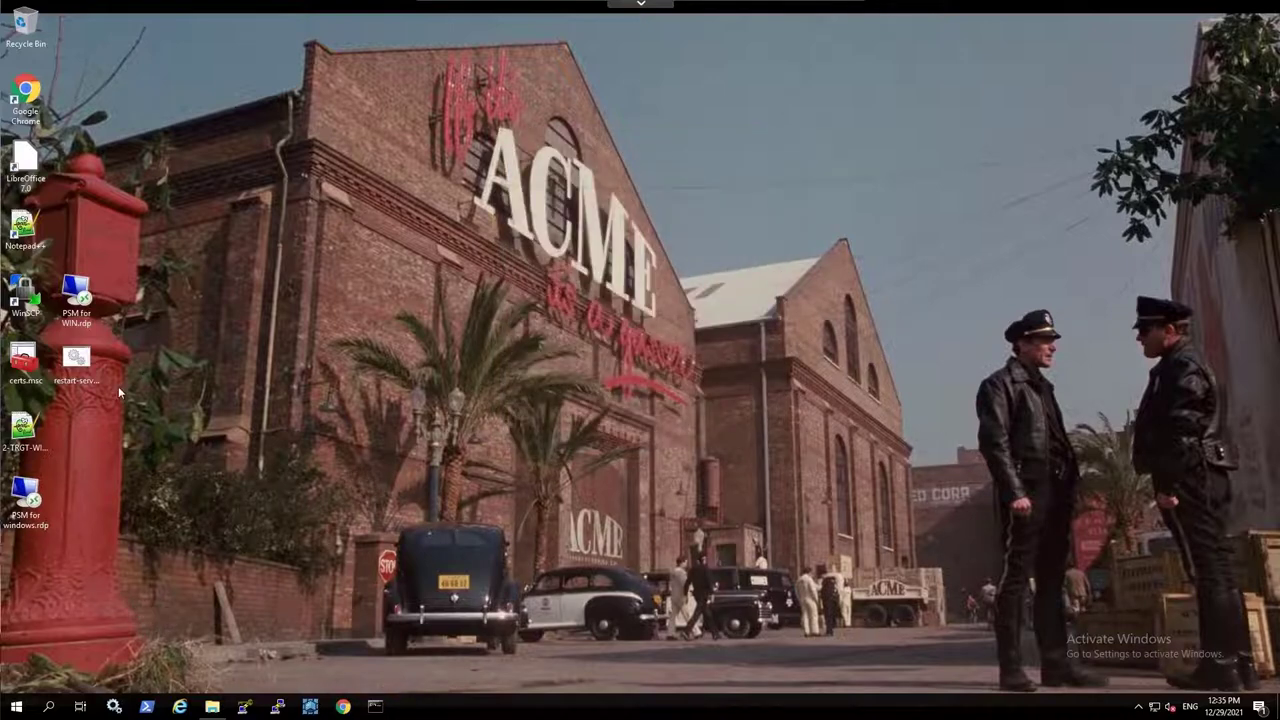
pyautogui.rightClick(37, 496)
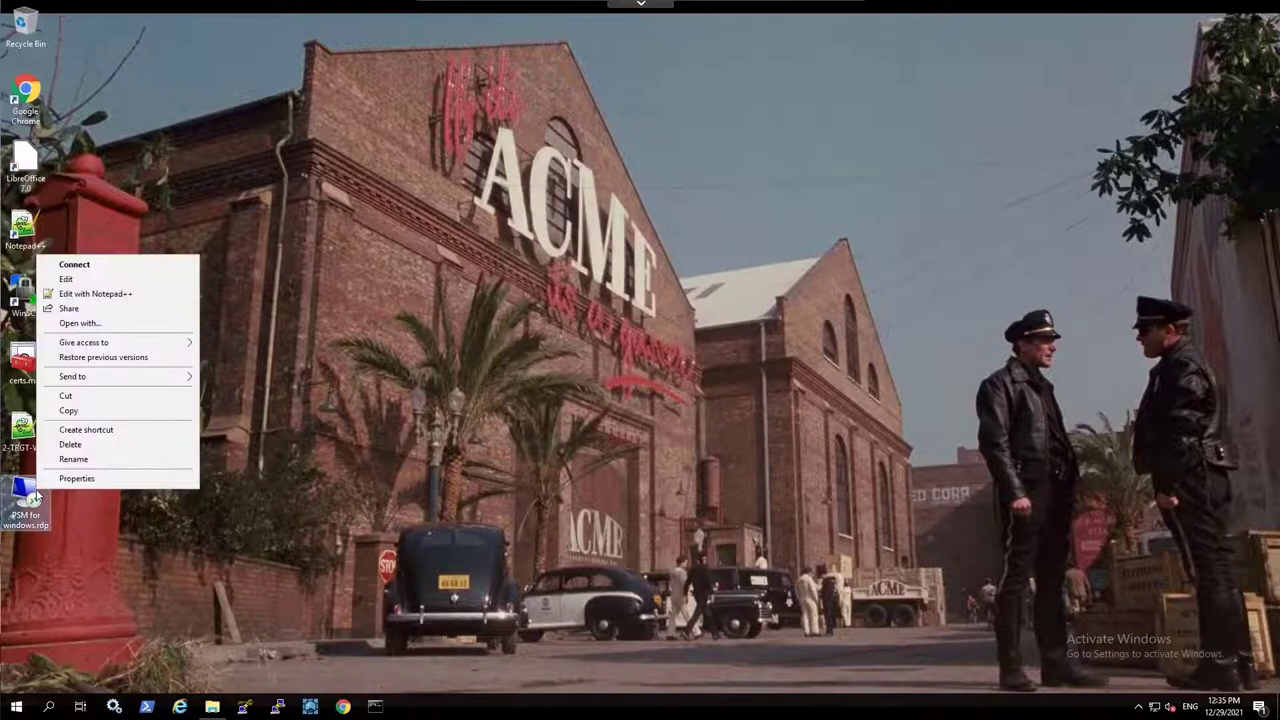
pyautogui.click(120, 290)
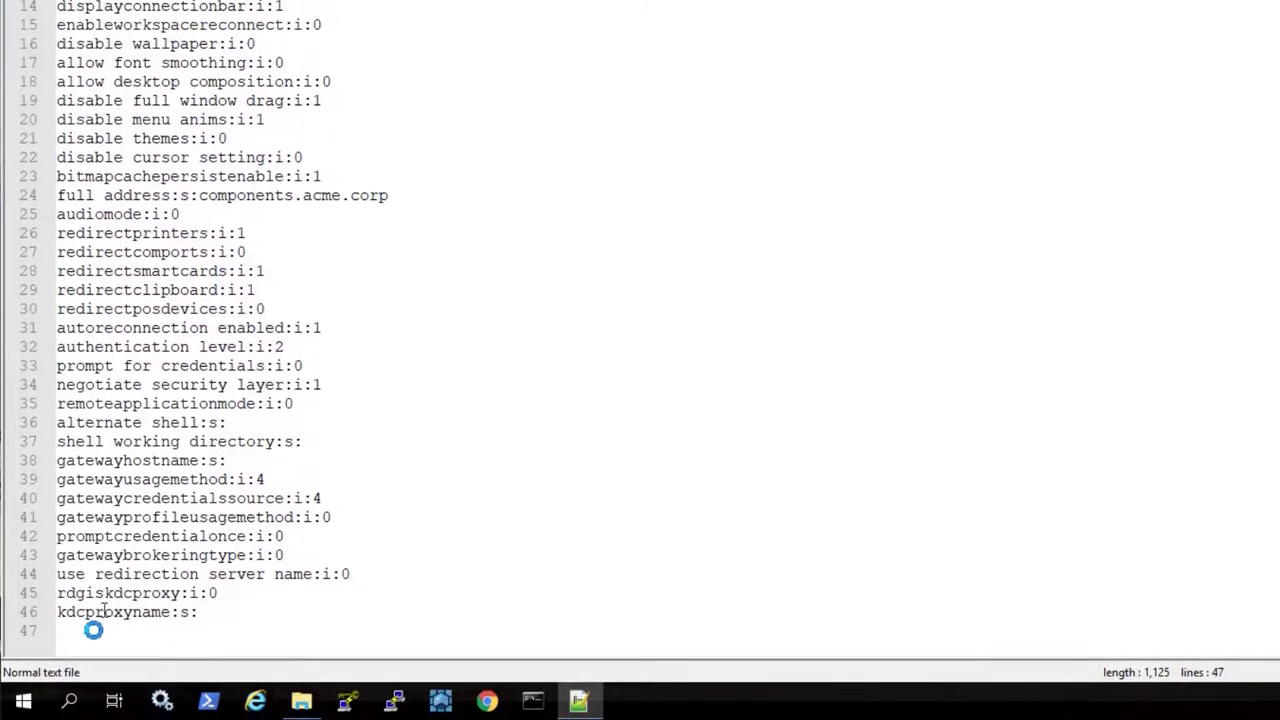
pyautogui.click(88, 677)
pyautogui.write('ena')
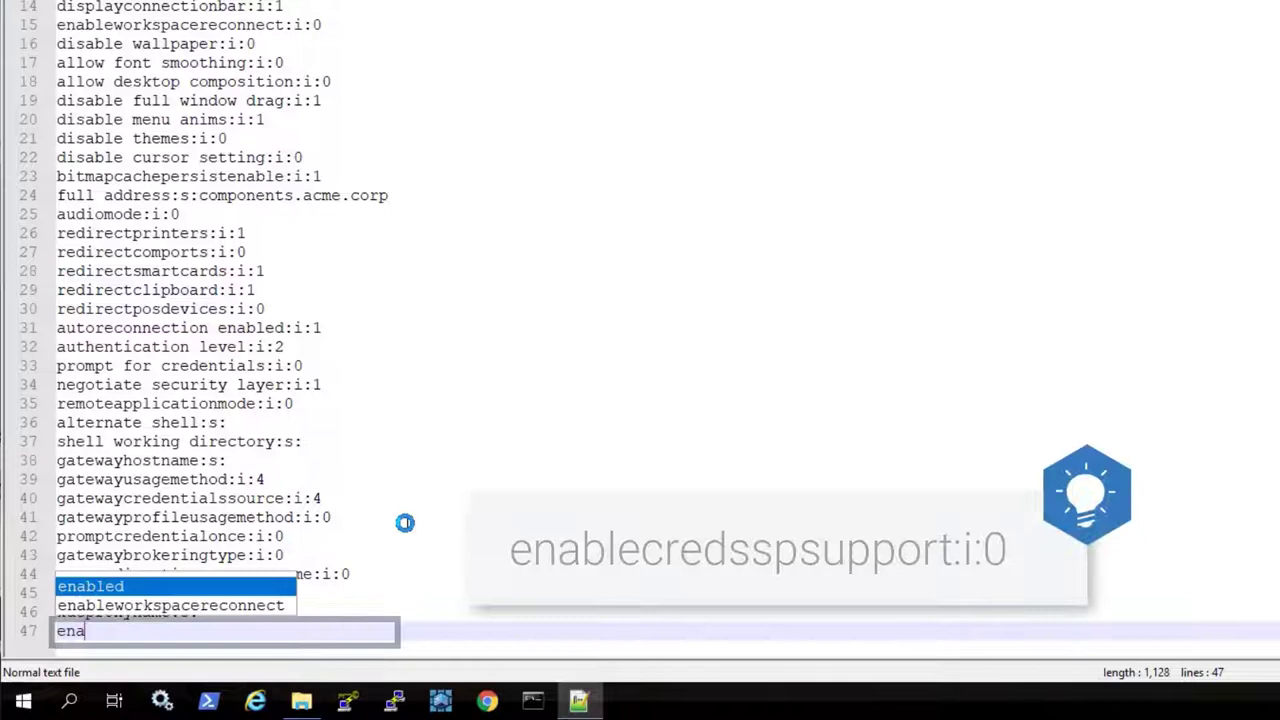
pyautogui.write('blecred')
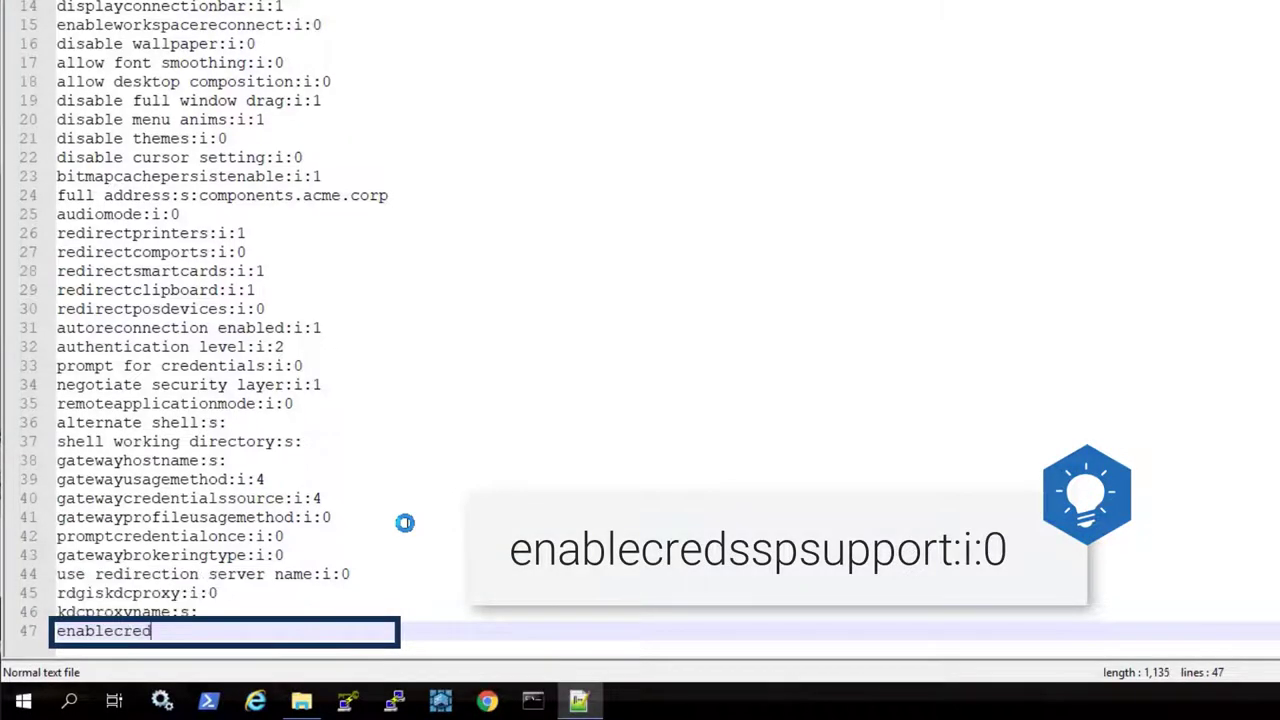
pyautogui.write('sspsupport:i:0')
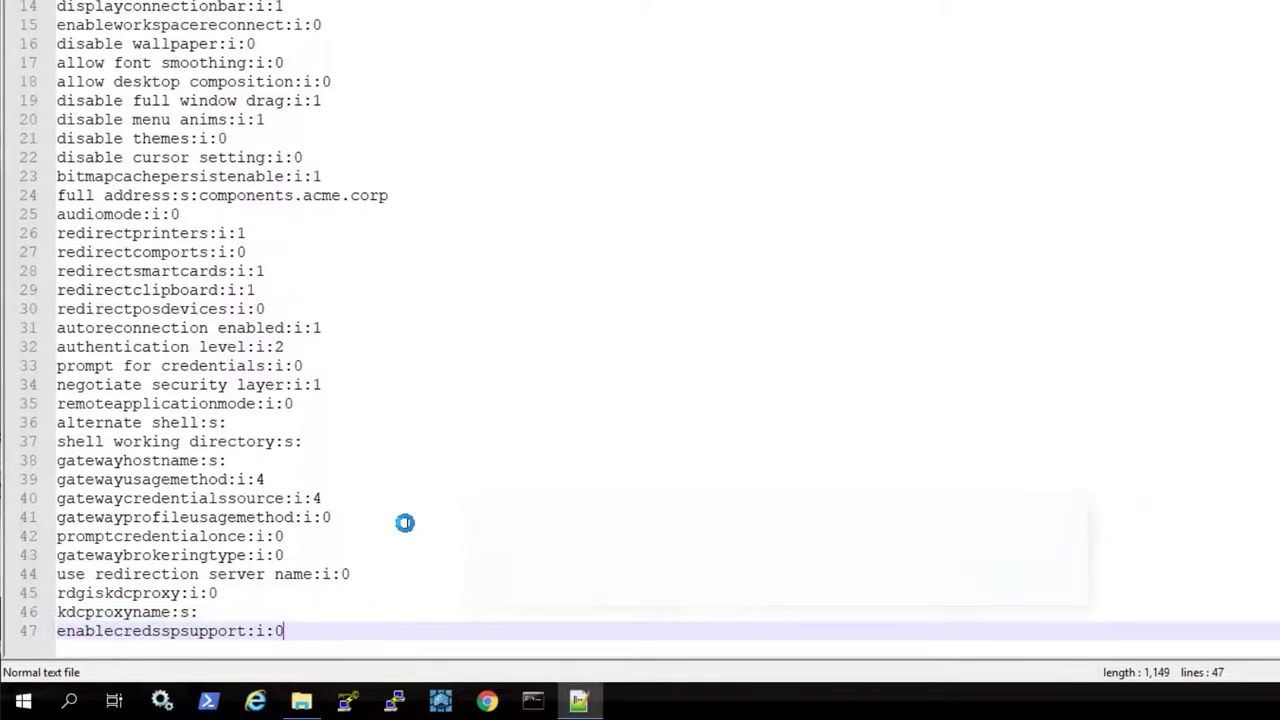
# Append psm to the alternate shell:s: setting on line 36 and save the file
pyautogui.click(300, 425)
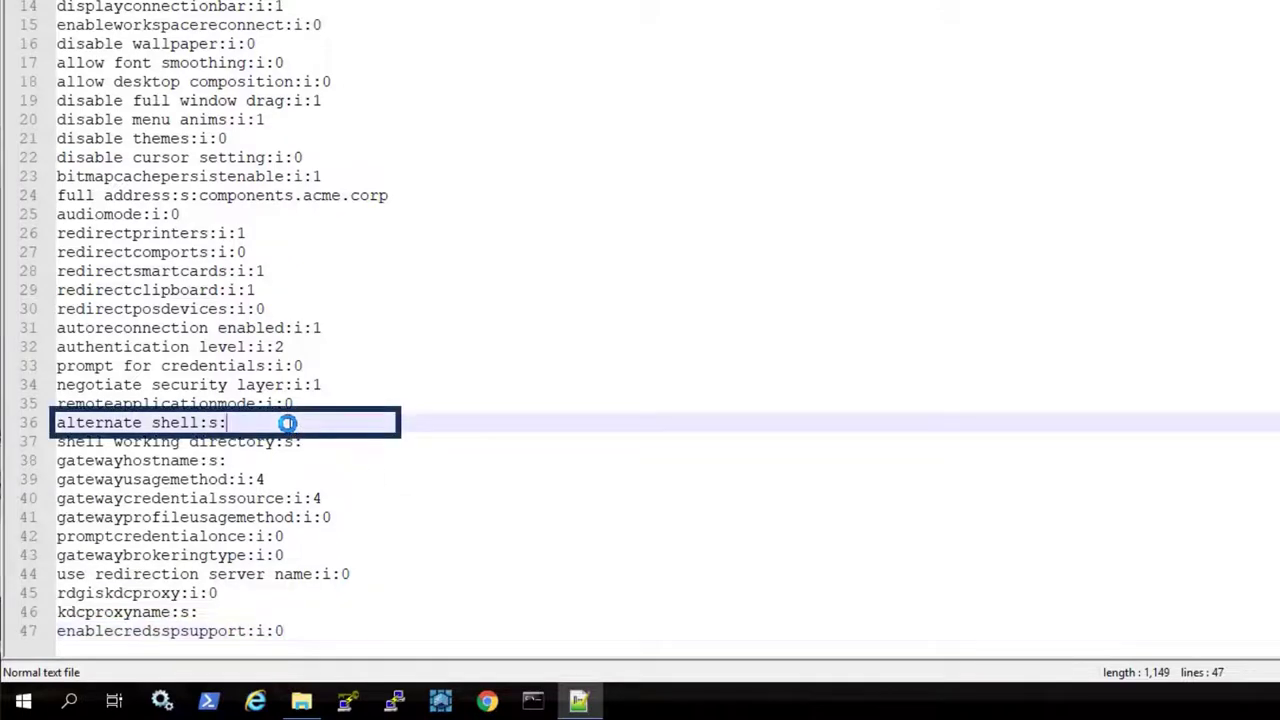
pyautogui.write('psm')
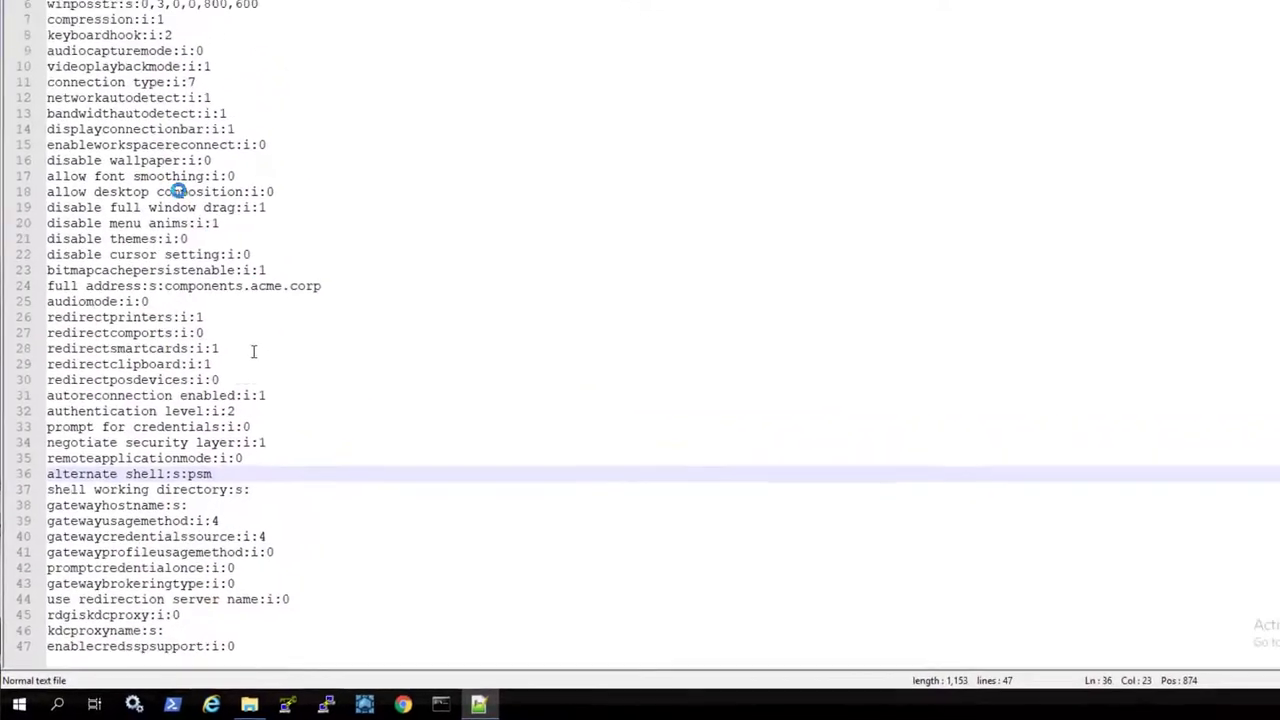
pyautogui.click(40, 36)
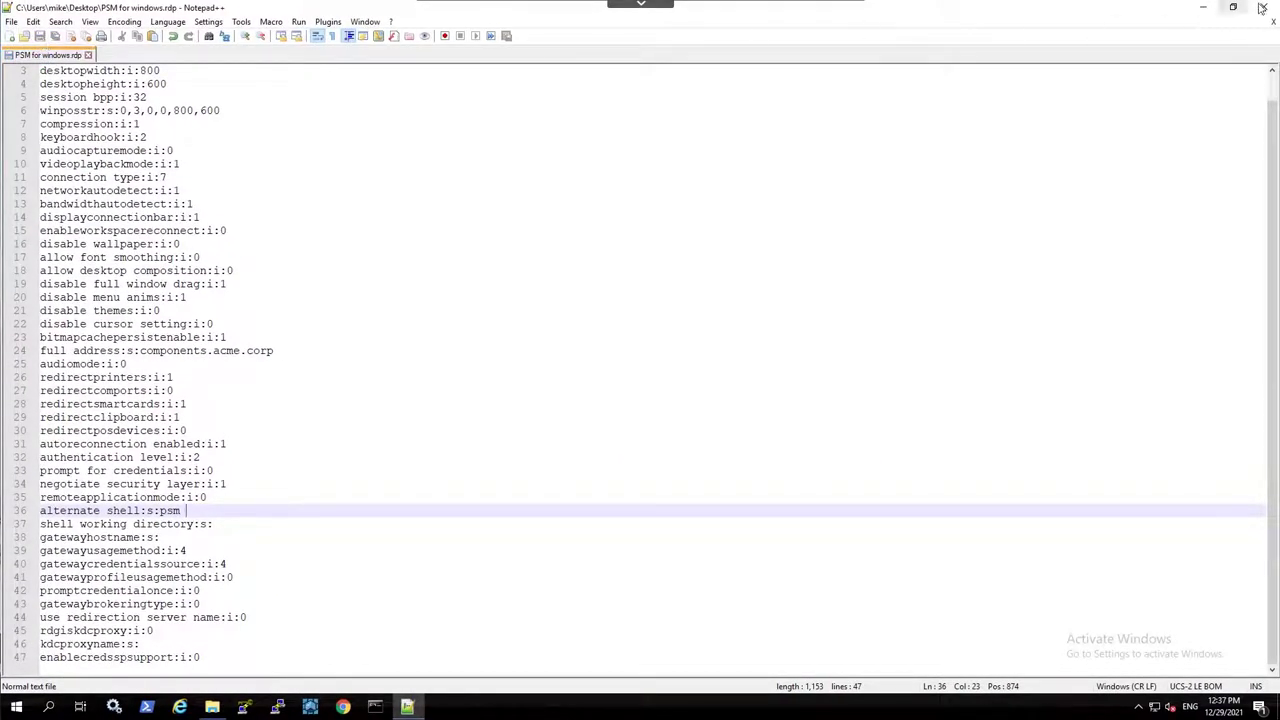
# Close Notepad++, connect using the saved RDP file and submit the CyberArk login password
pyautogui.hotkey('alt', 'F4')
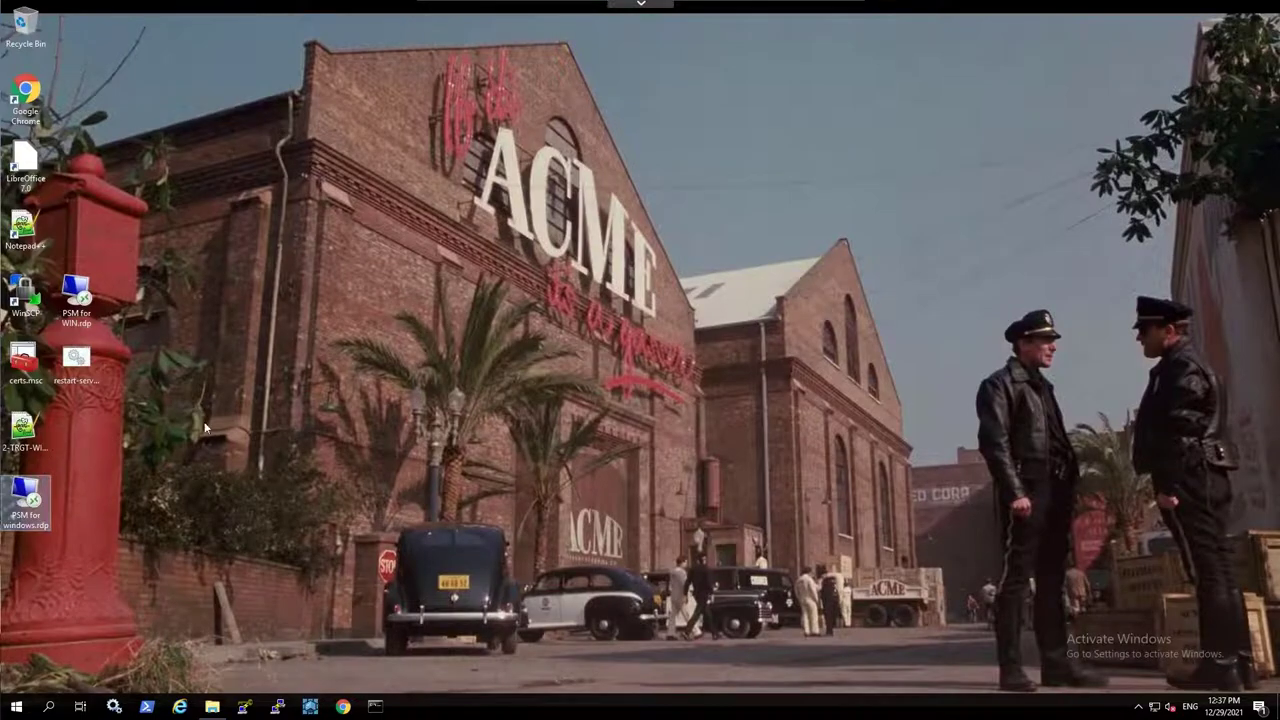
pyautogui.rightClick(30, 497)
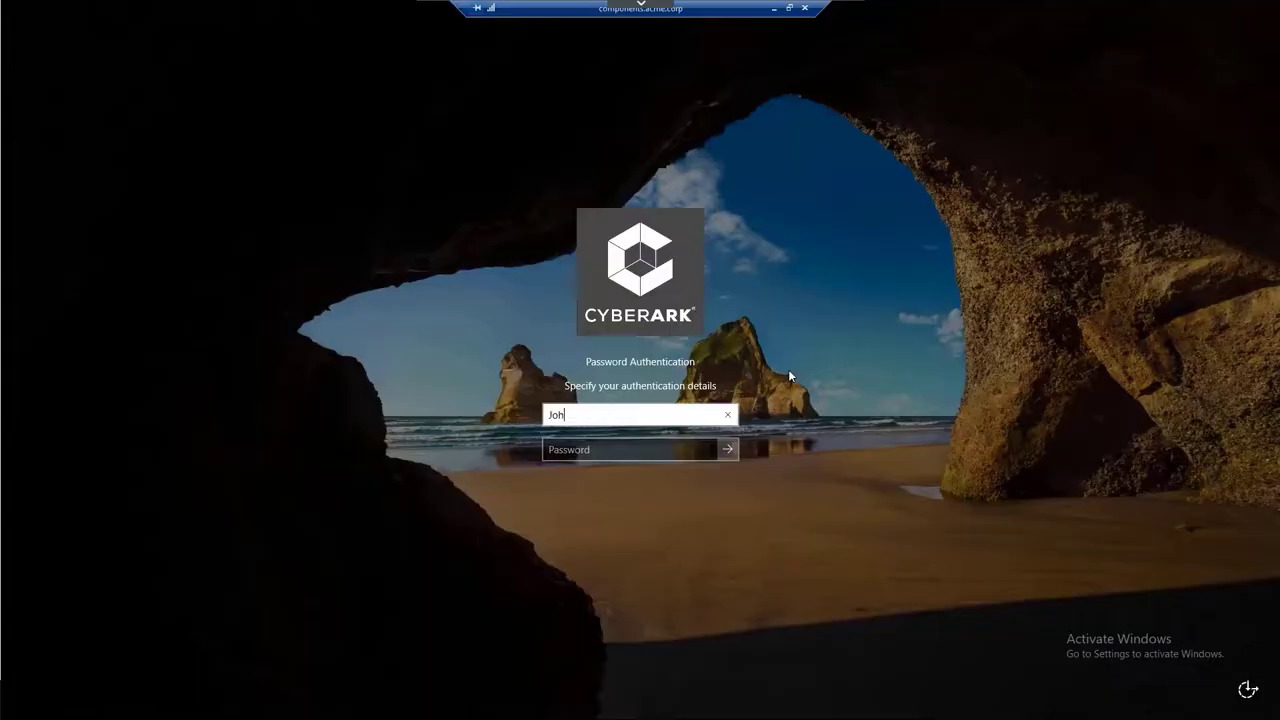
pyautogui.click(631, 449)
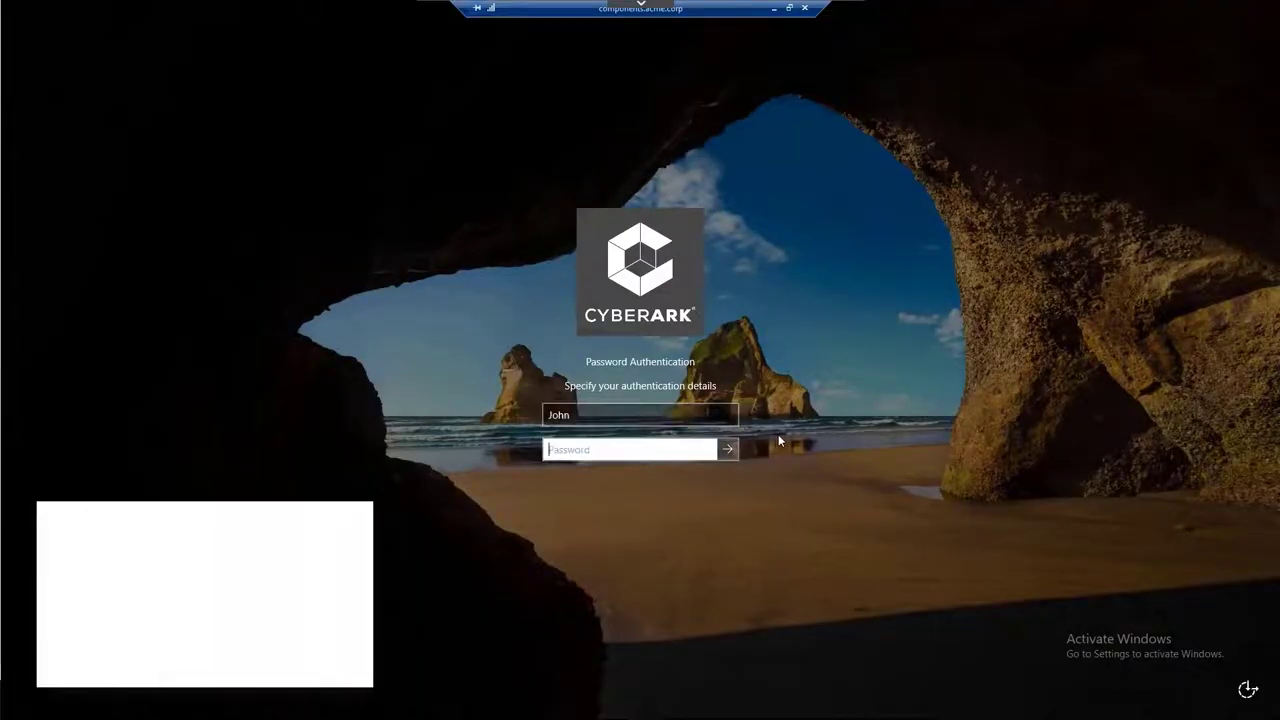
pyautogui.write('P********')
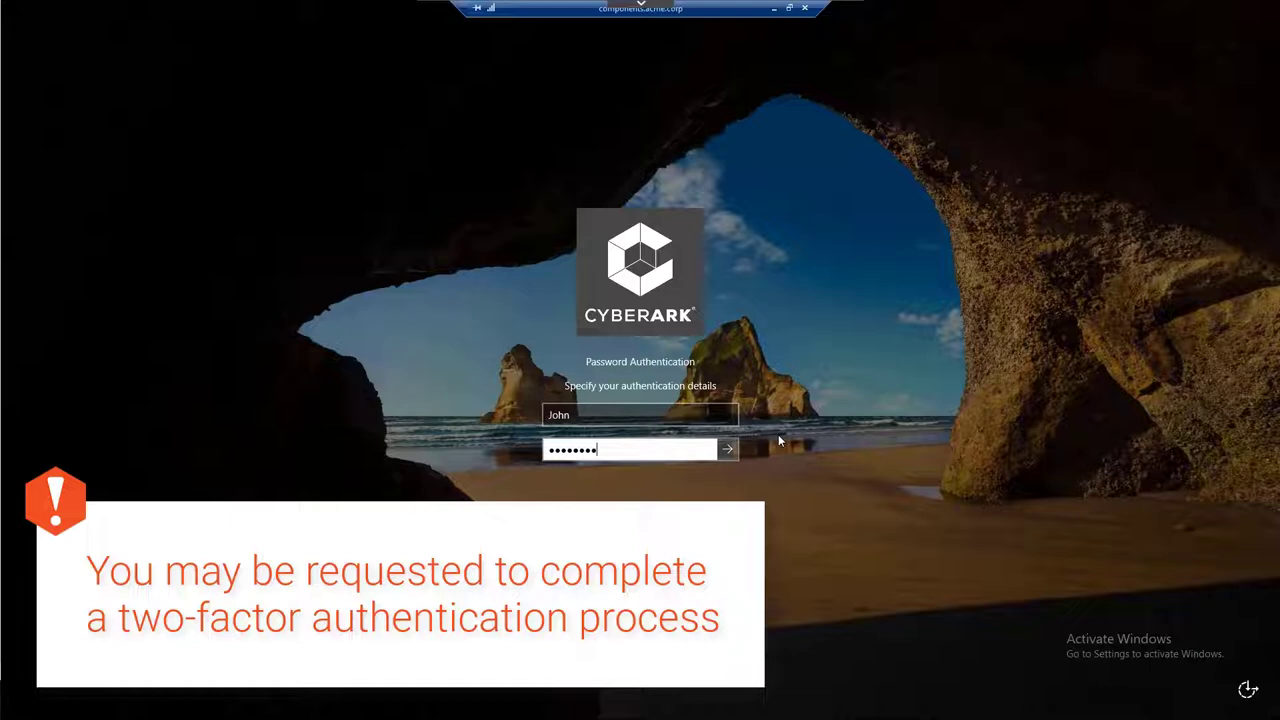
pyautogui.click(728, 451)
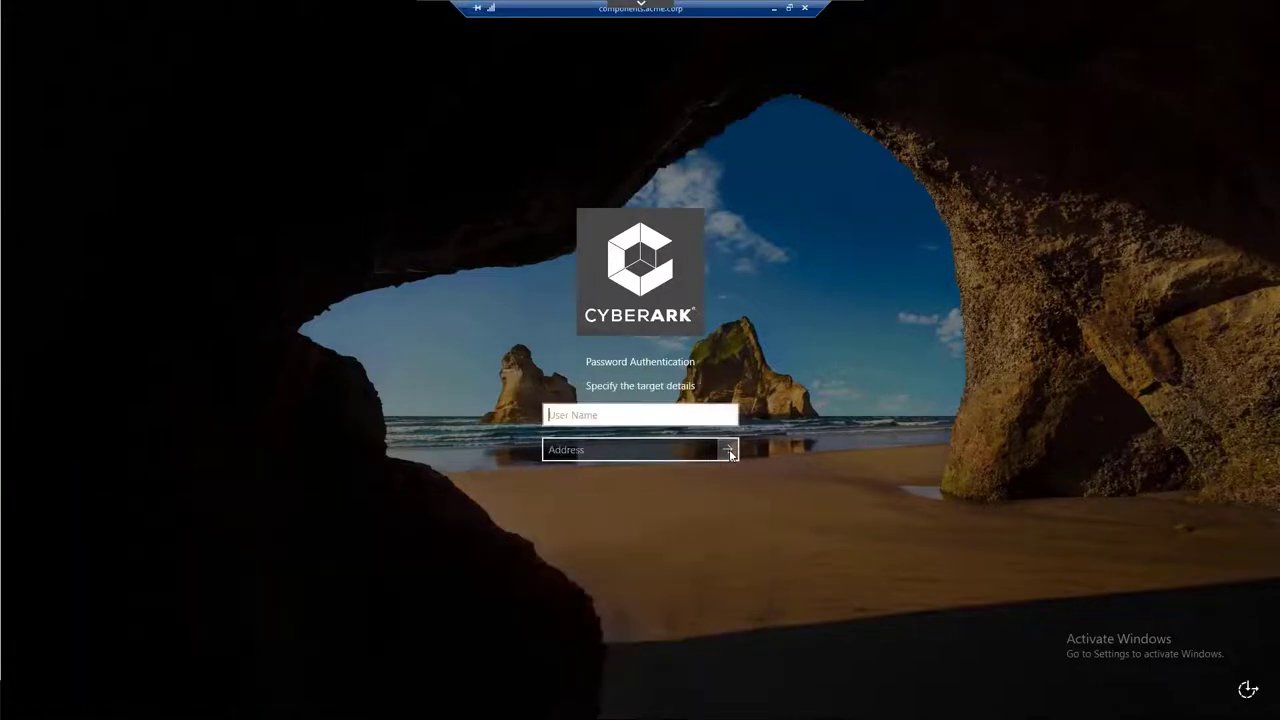
# Target administrator at target-win.acme.corp via PSM-RDP, giving 'Incident' as the reason
pyautogui.write('admini')
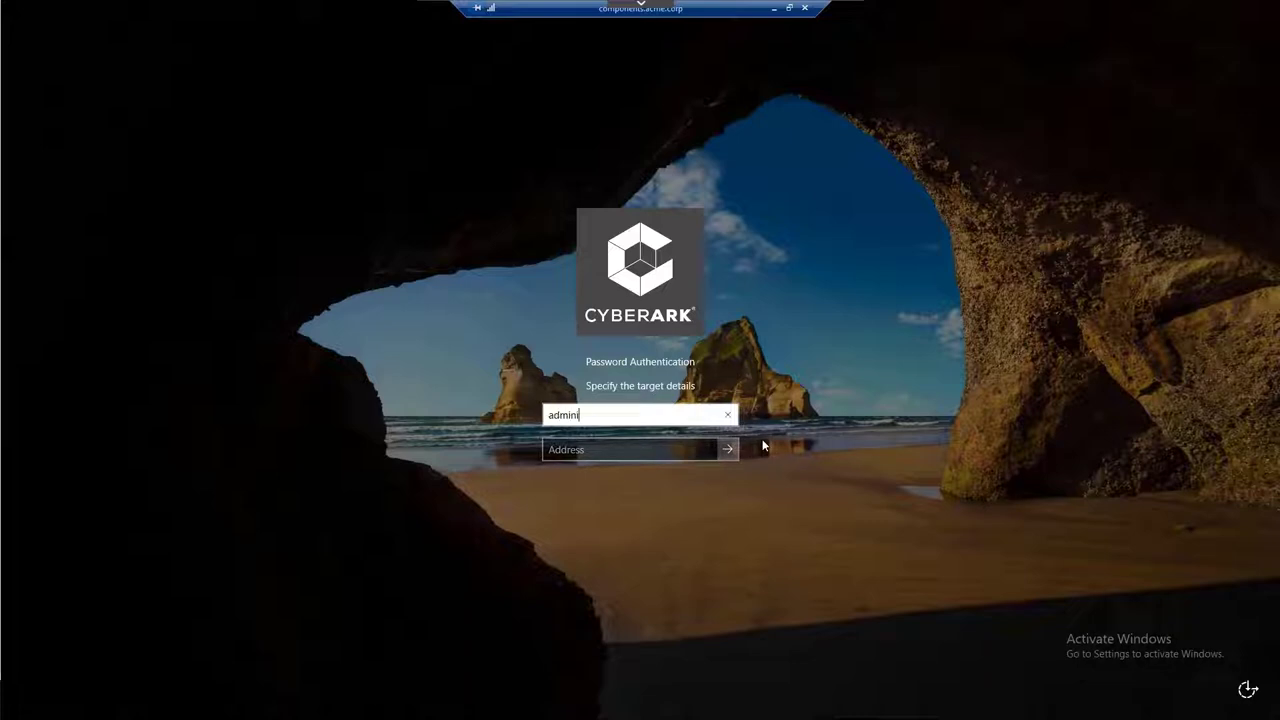
pyautogui.write('strator')
pyautogui.press('Tab')
pyautogui.write('ta')
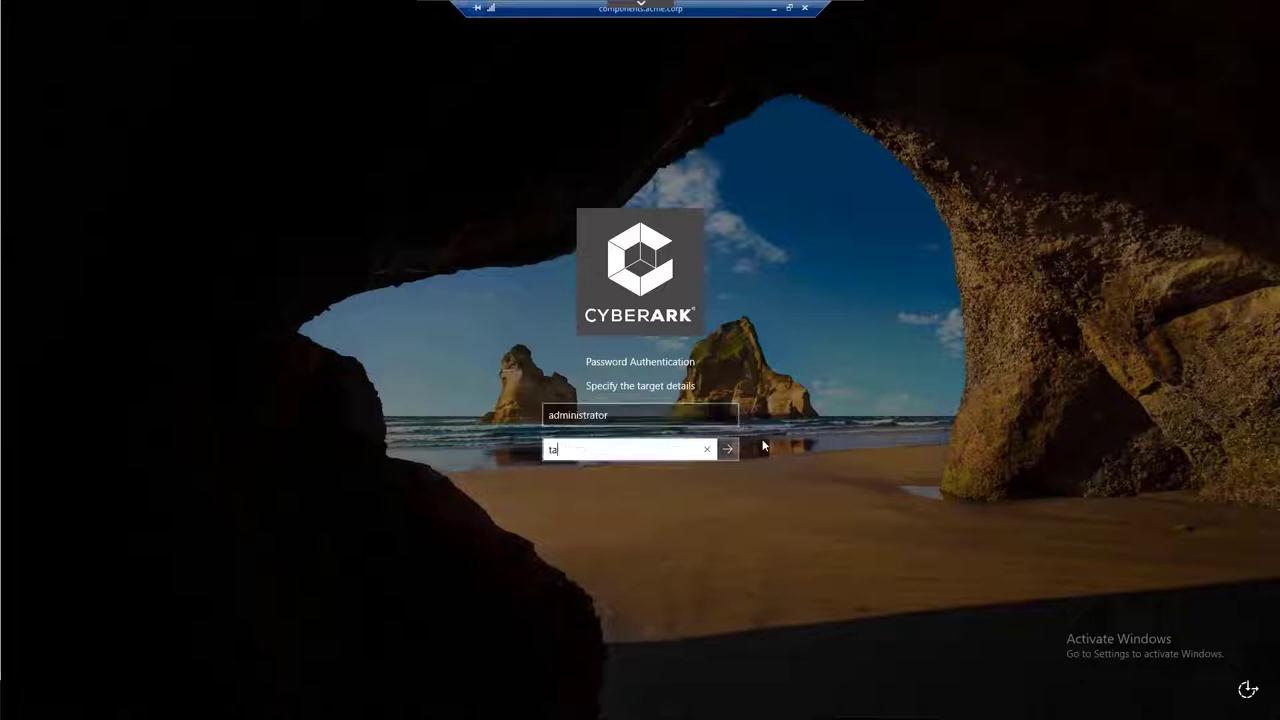
pyautogui.write('rget-win.acme.corp')
pyautogui.click(727, 449)
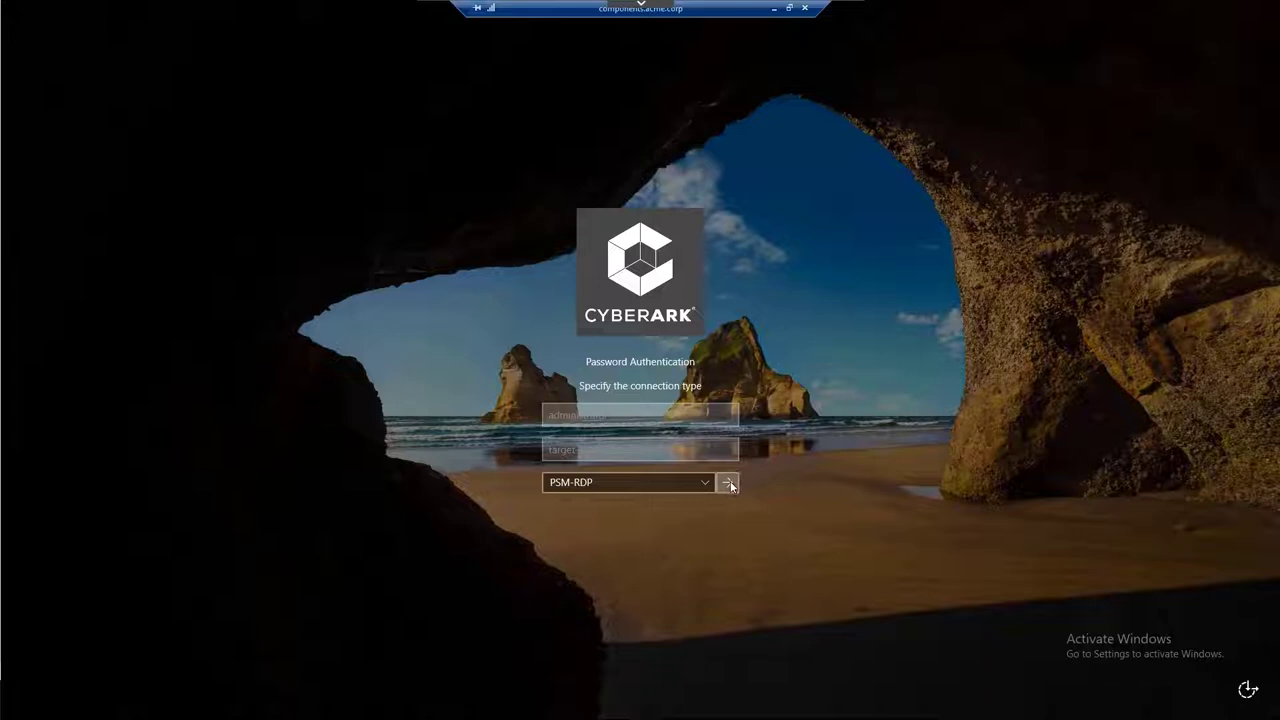
pyautogui.click(728, 483)
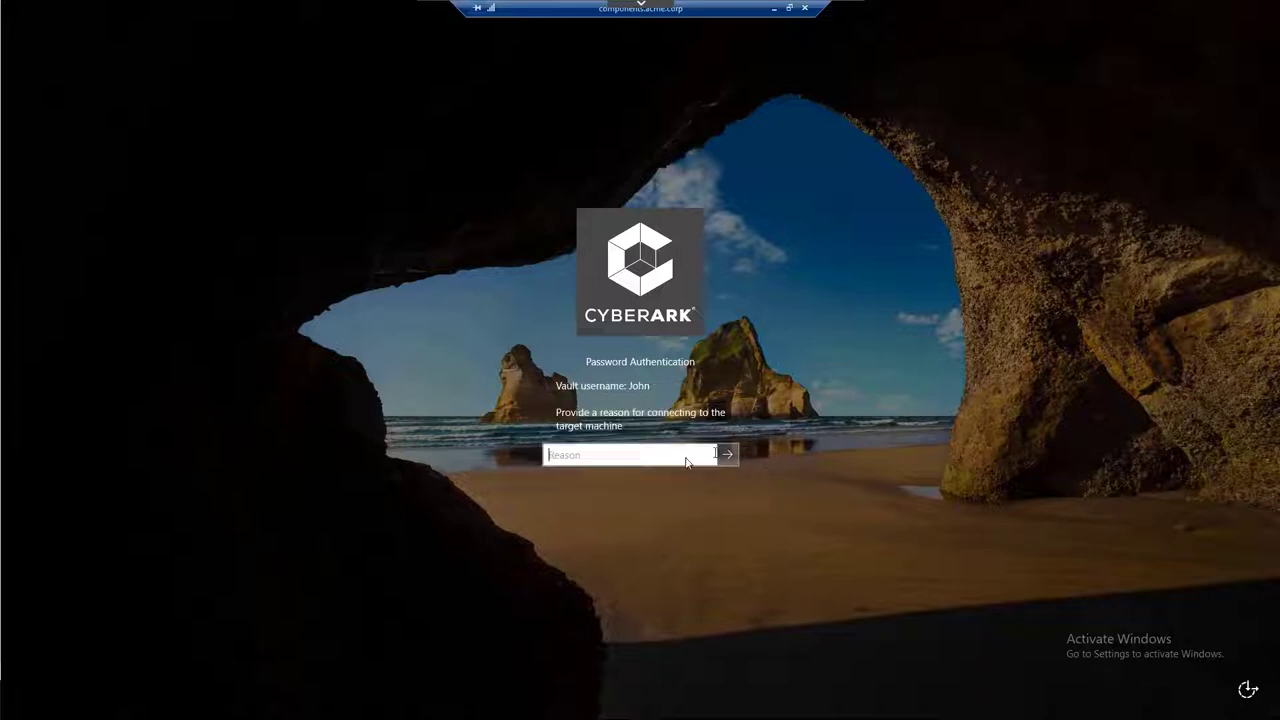
pyautogui.write('Incident')
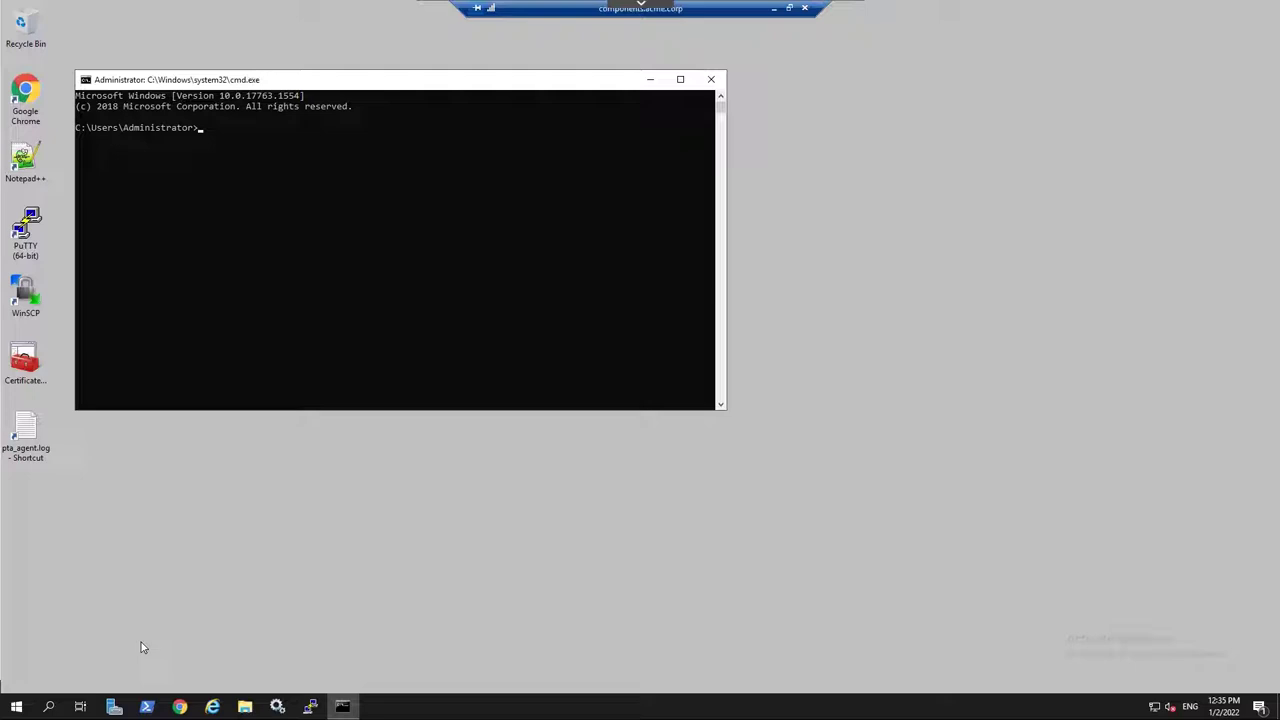
# Disconnect the remote session through the remote Start menu's power options
pyautogui.click(16, 706)
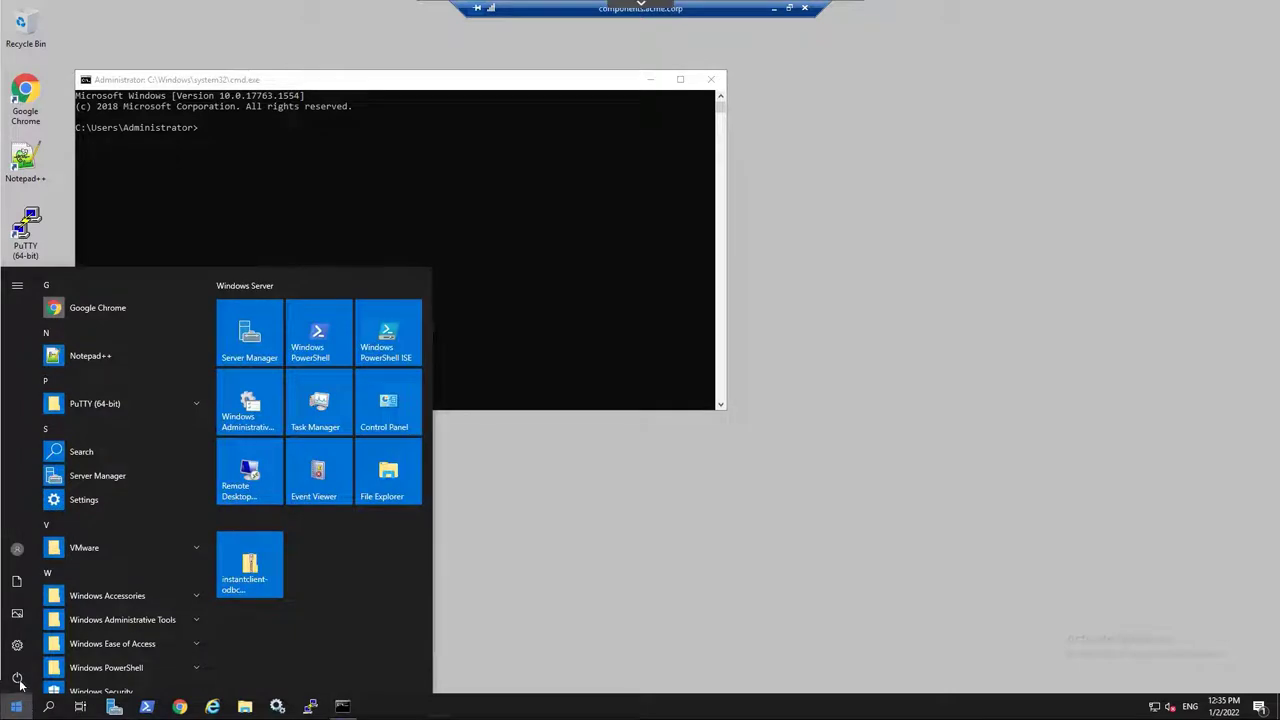
pyautogui.click(18, 679)
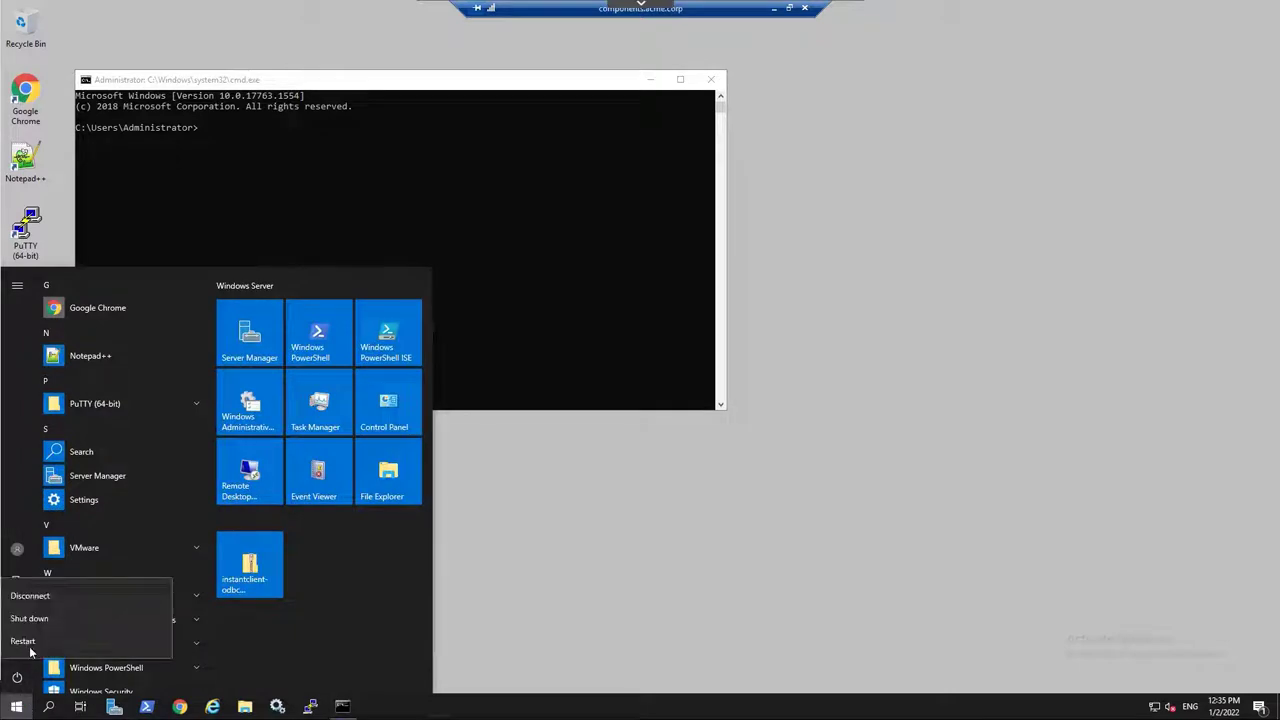
pyautogui.click(30, 596)
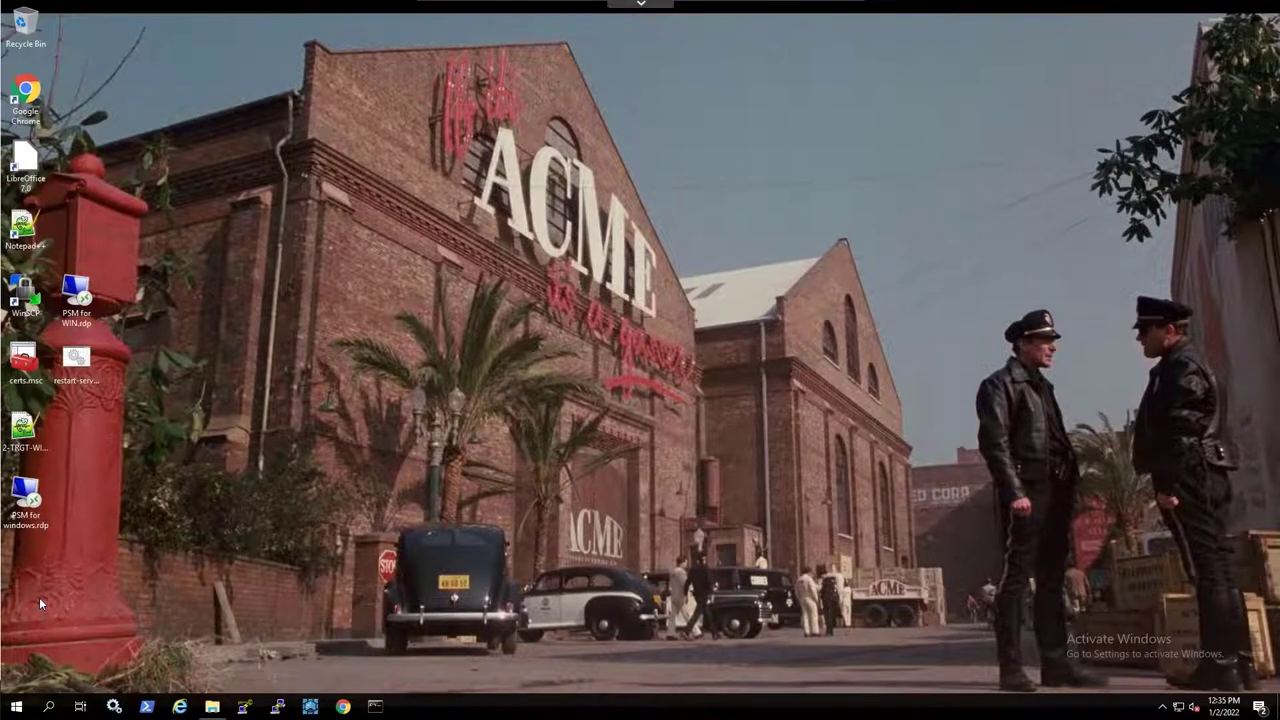
# Append '/u administrator /a target-win.acme.corp /c PSM-RDP' to the alternate shell line, save, and close Notepad++
pyautogui.rightClick(31, 497)
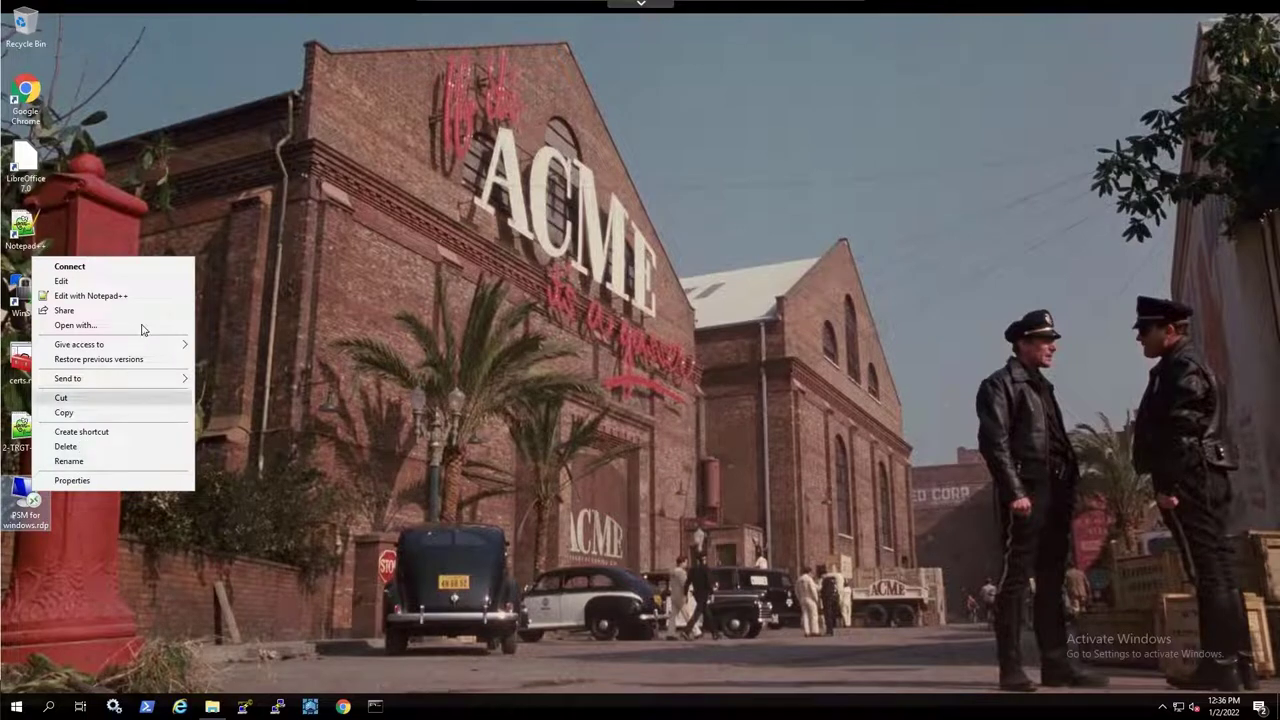
pyautogui.click(148, 296)
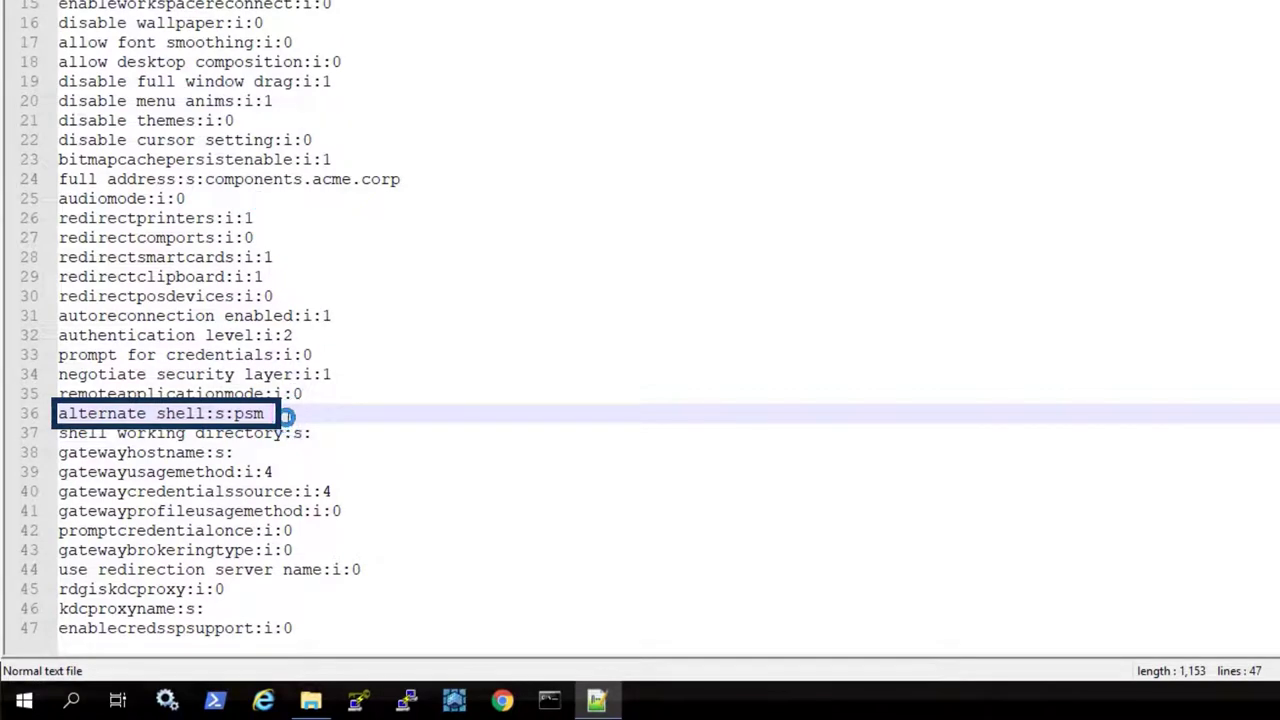
pyautogui.write('/')
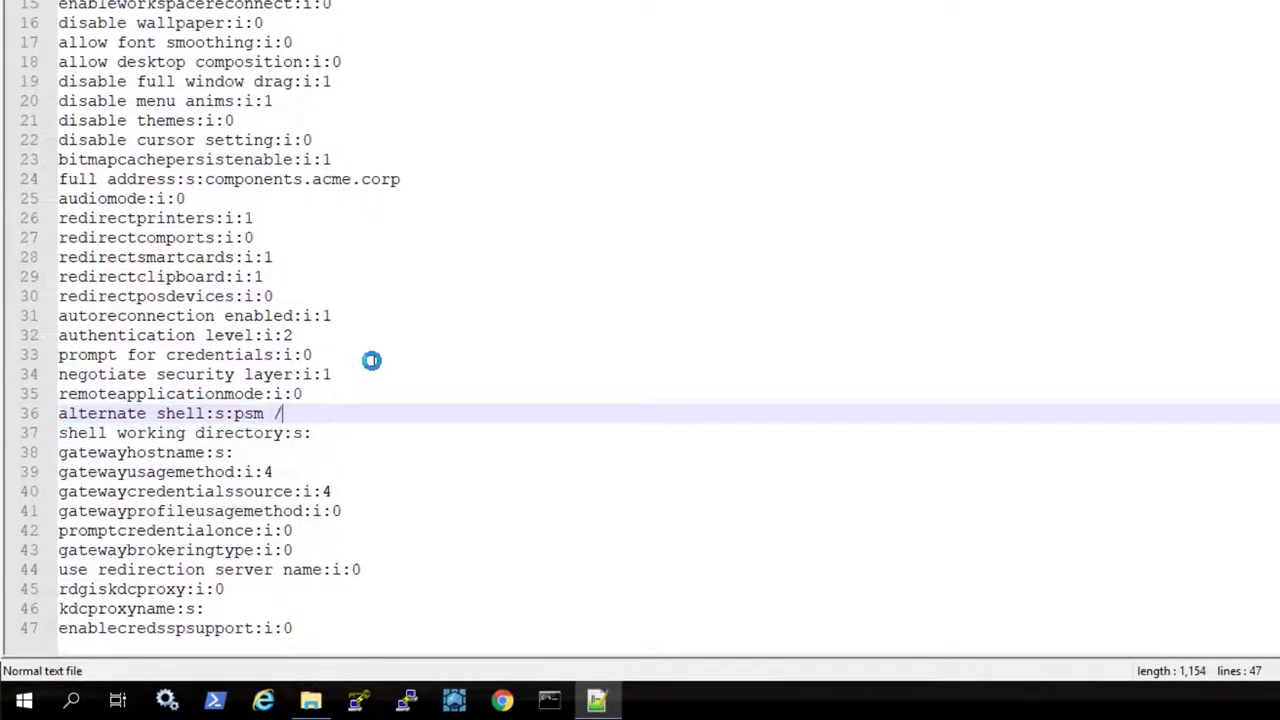
pyautogui.write('u administrator')
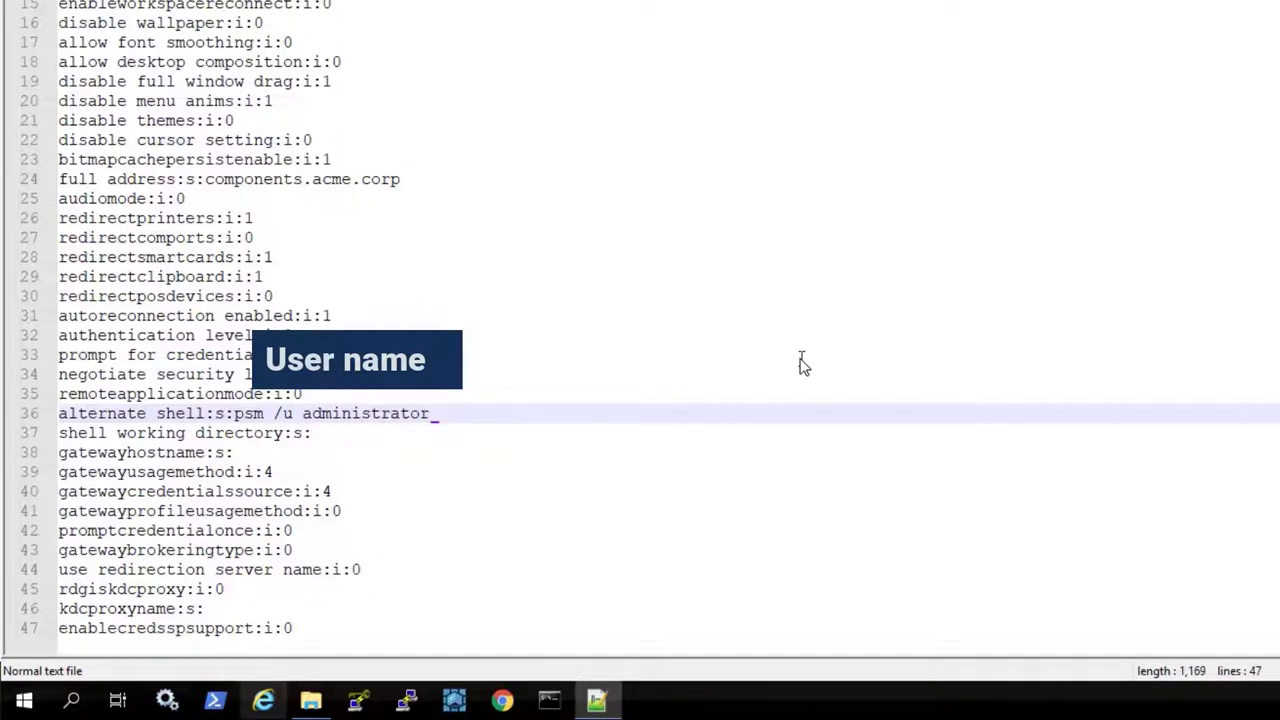
pyautogui.write('/')
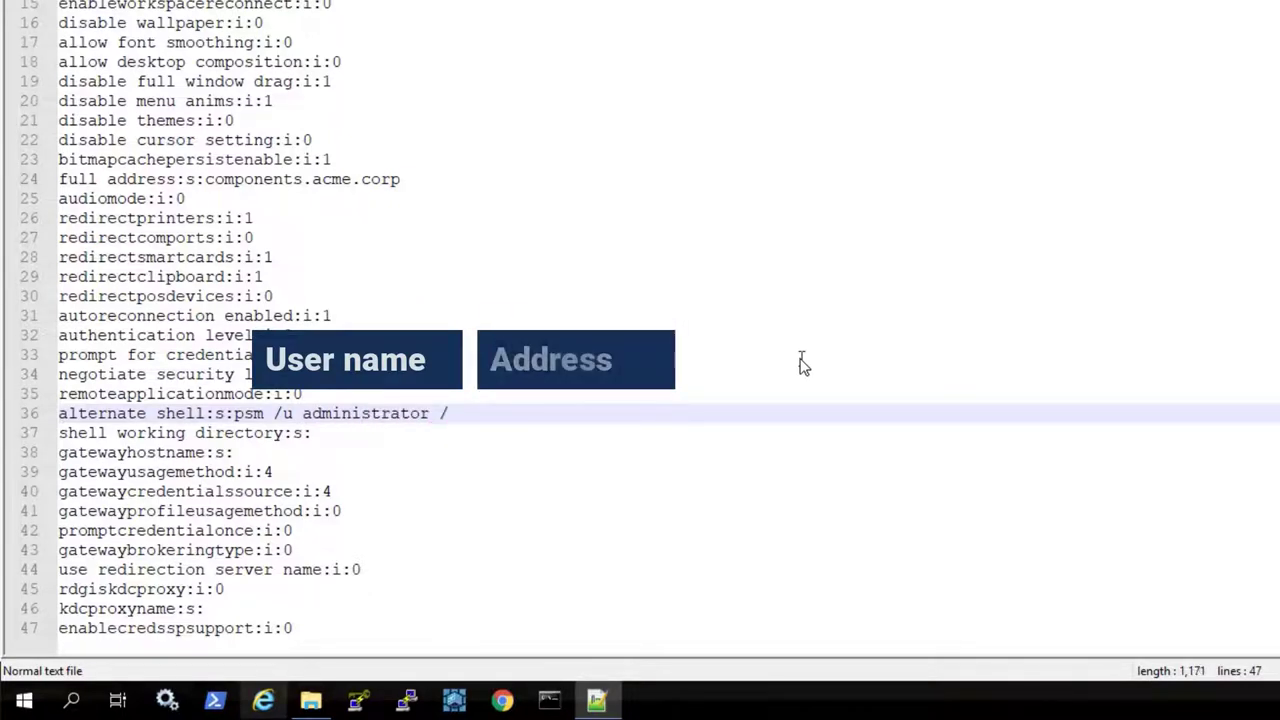
pyautogui.write('a target-wi')
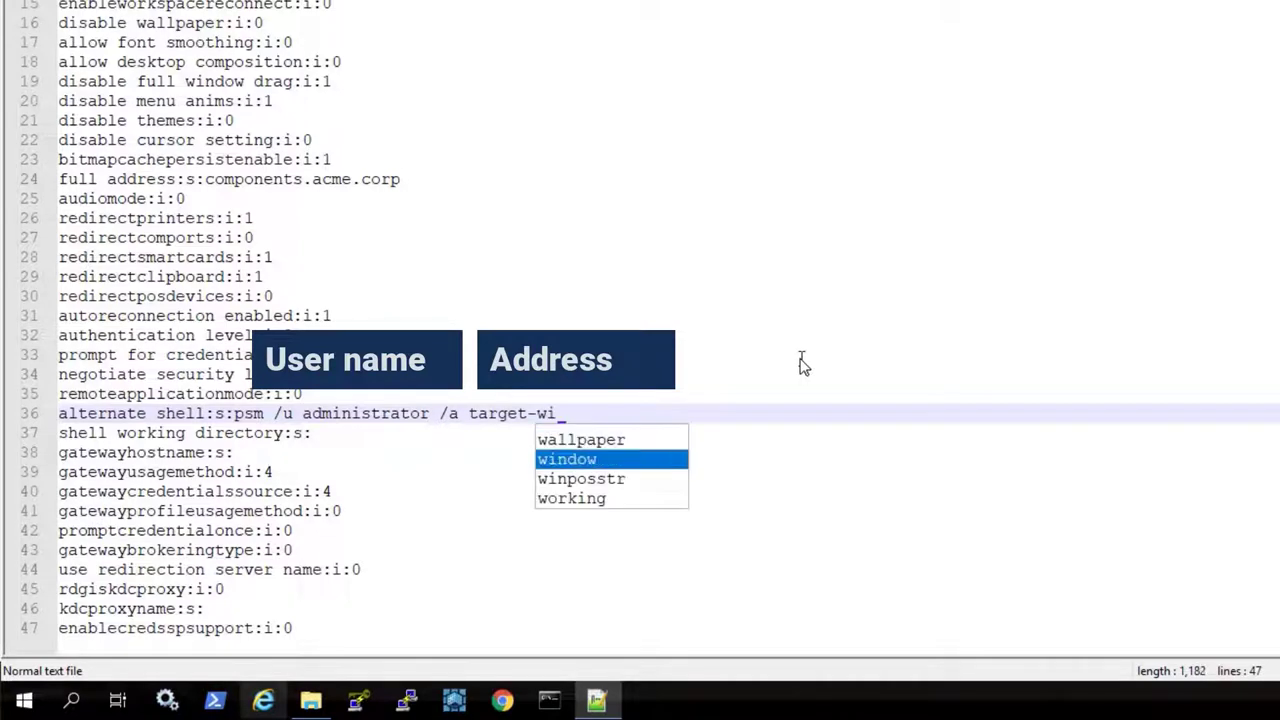
pyautogui.write('n.acme.')
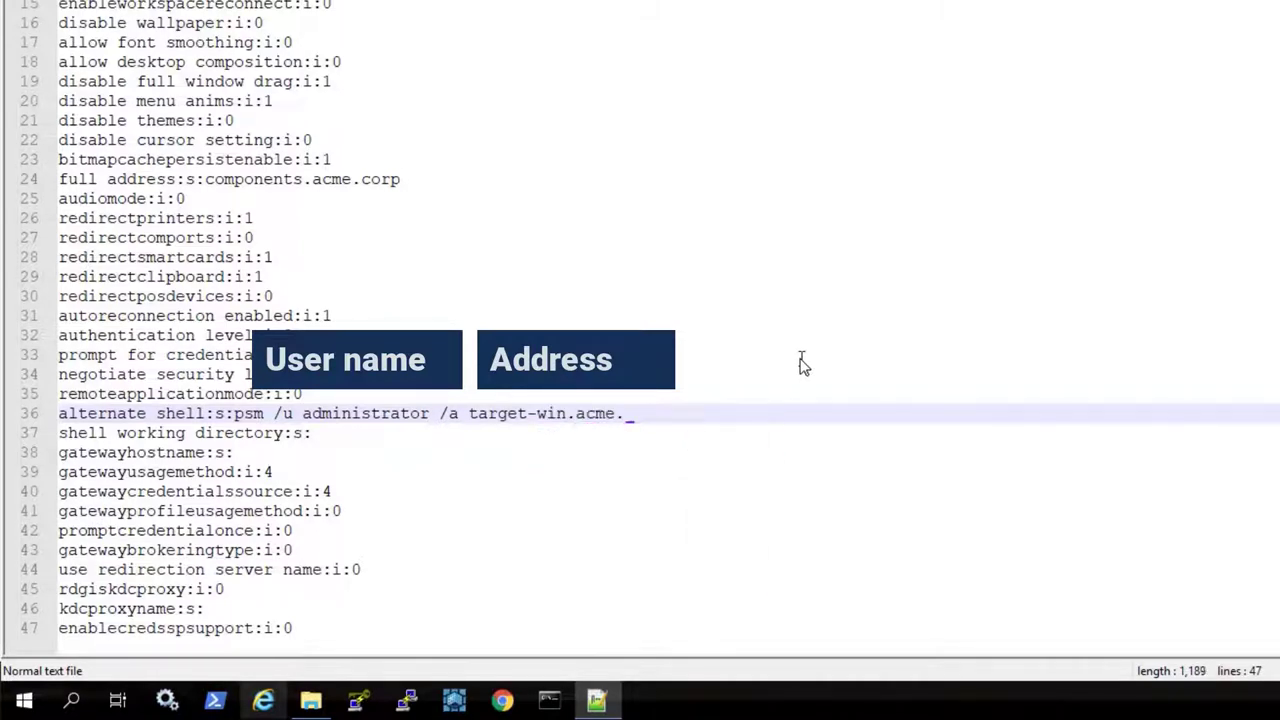
pyautogui.write('corp /c PSM')
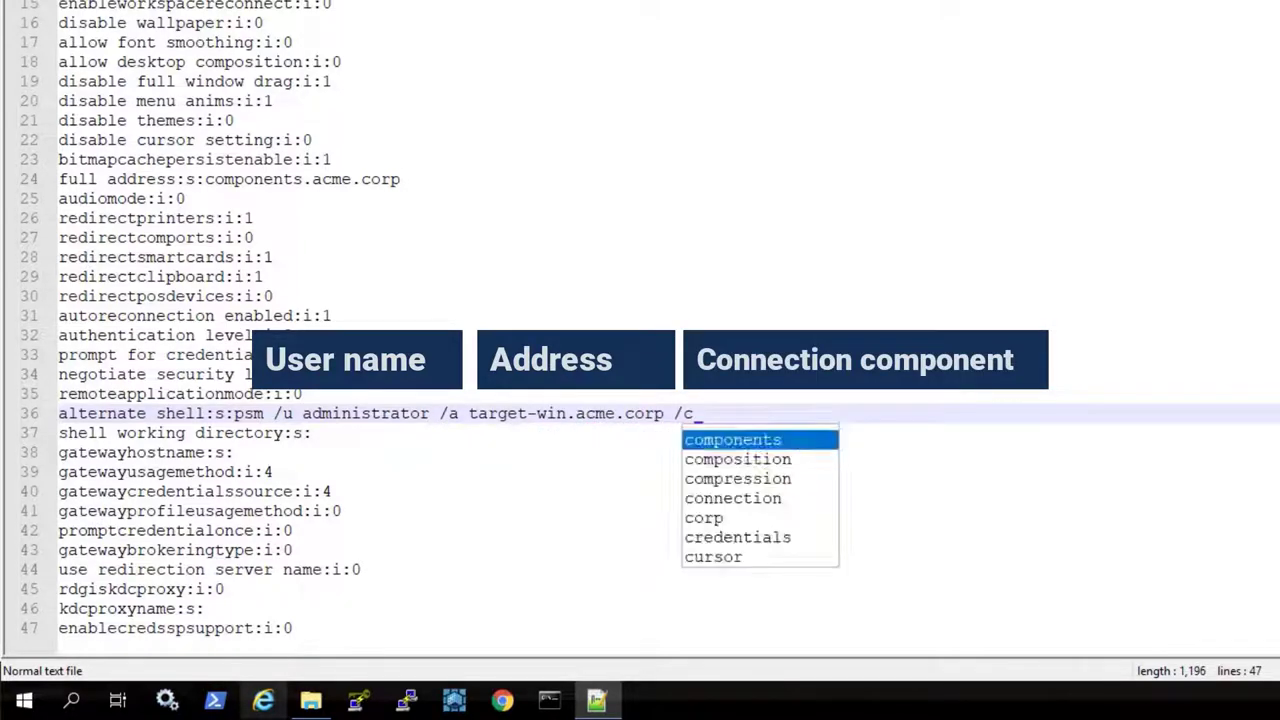
pyautogui.write('-RDP')
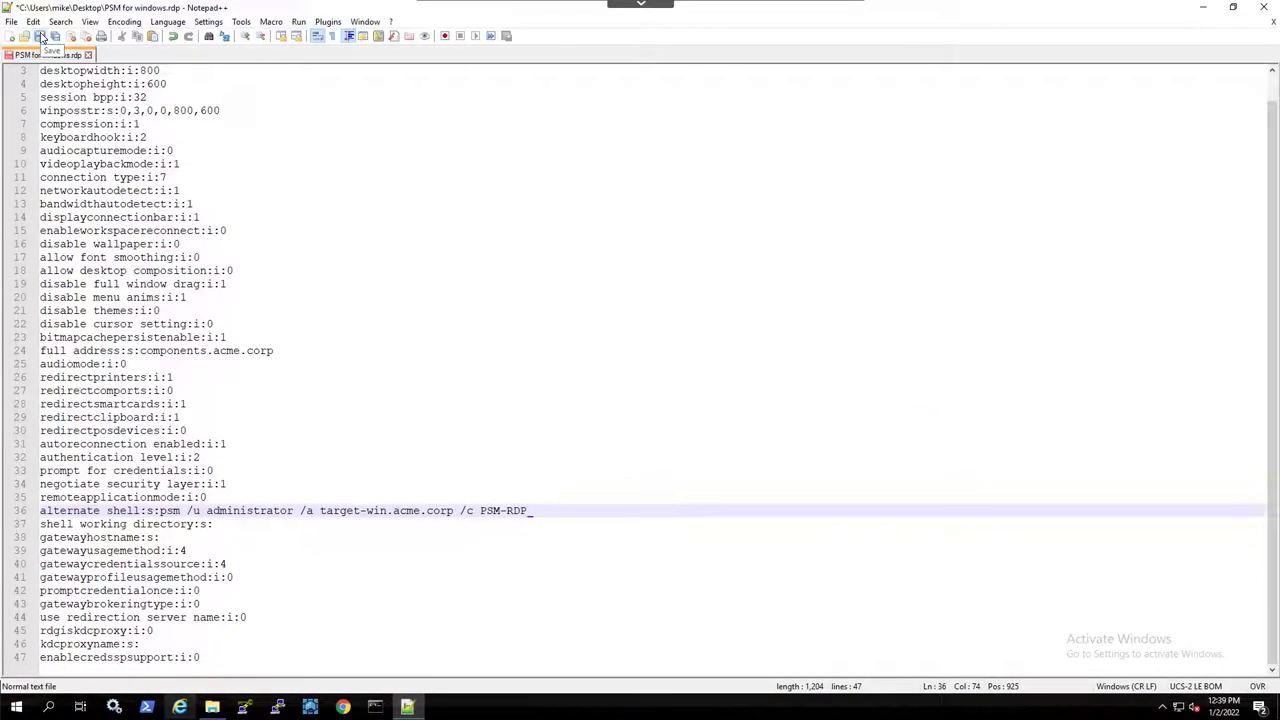
pyautogui.click(41, 37)
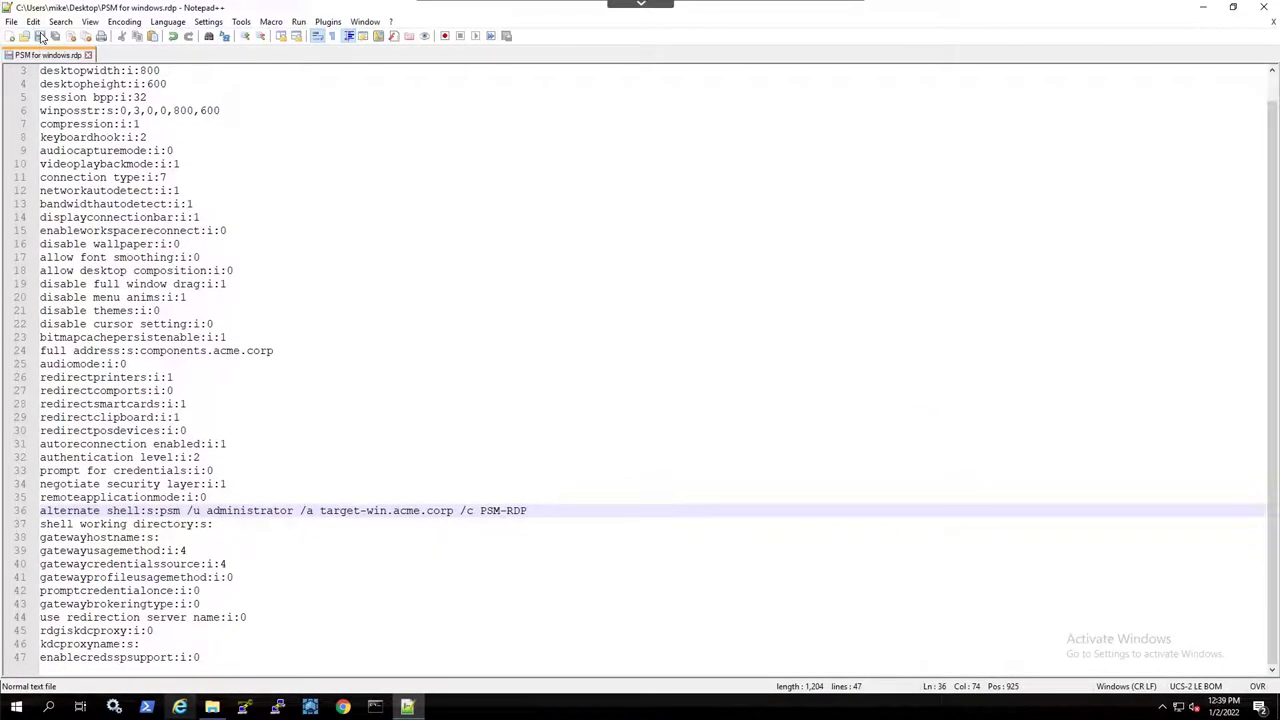
pyautogui.click(1263, 8)
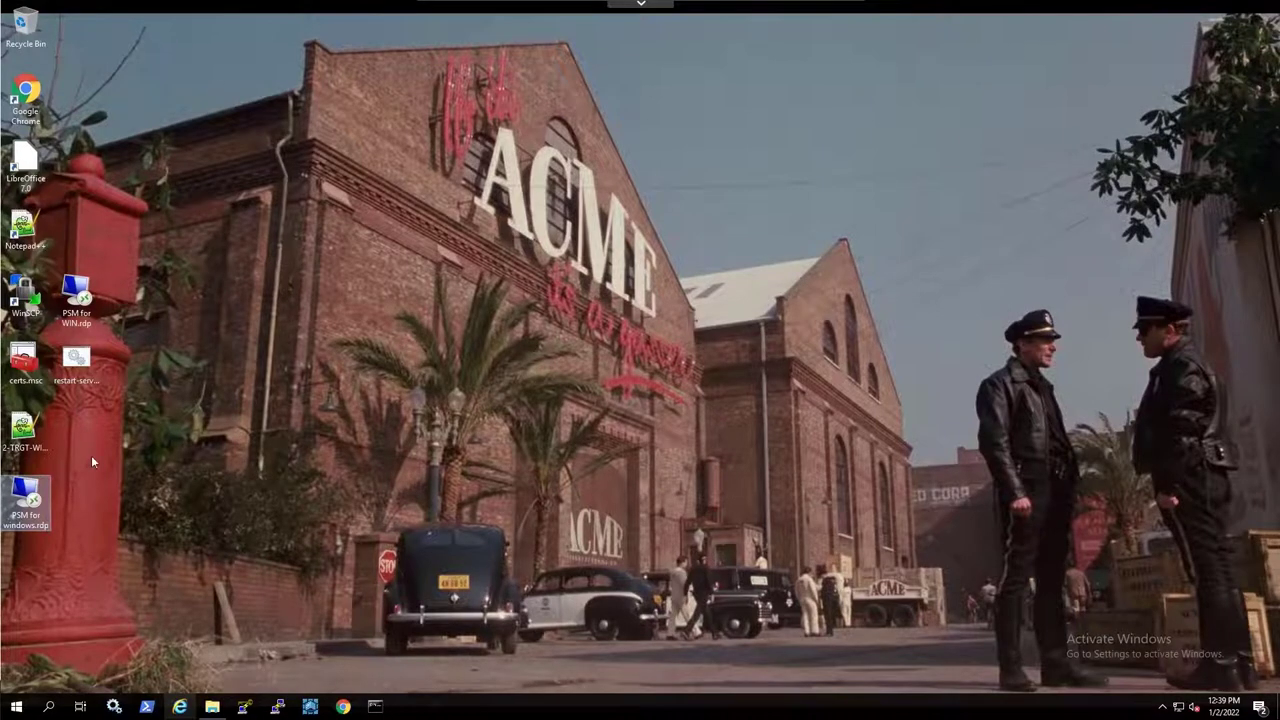
# Connect from the edited RDP file, log in with the vault username and password, and enter reason 'Incident'
pyautogui.rightClick(30, 505)
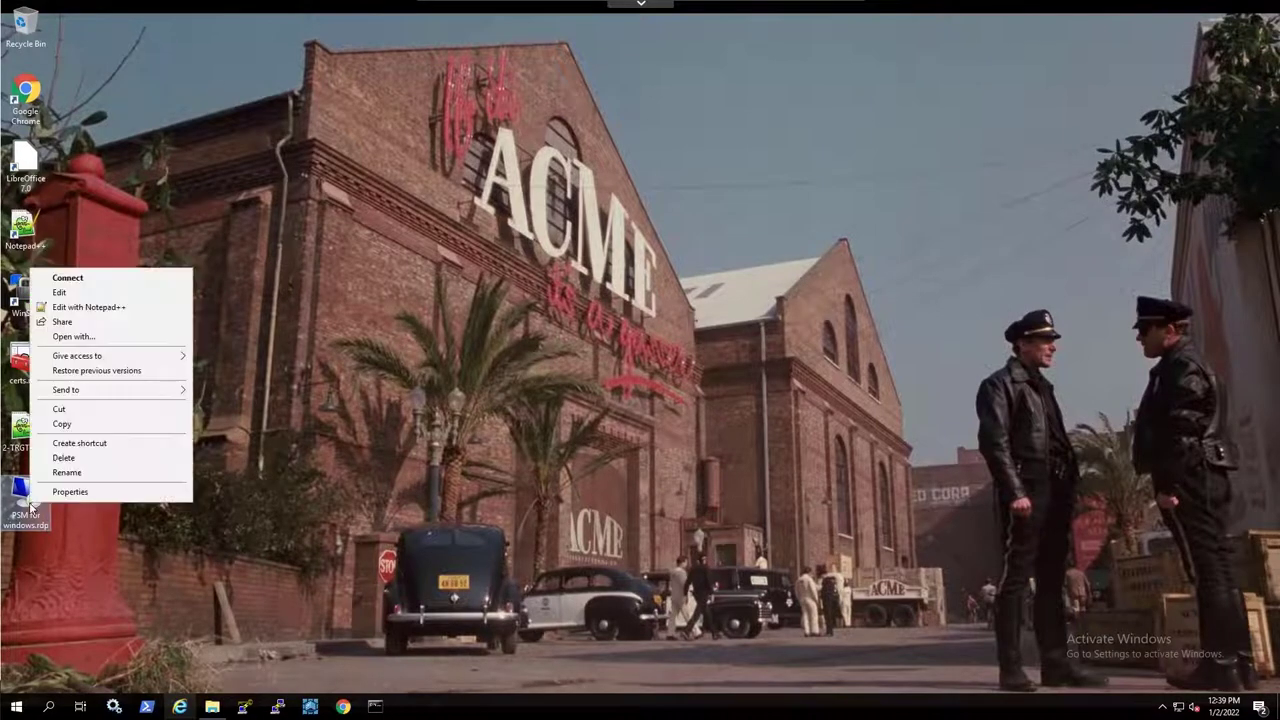
pyautogui.click(141, 278)
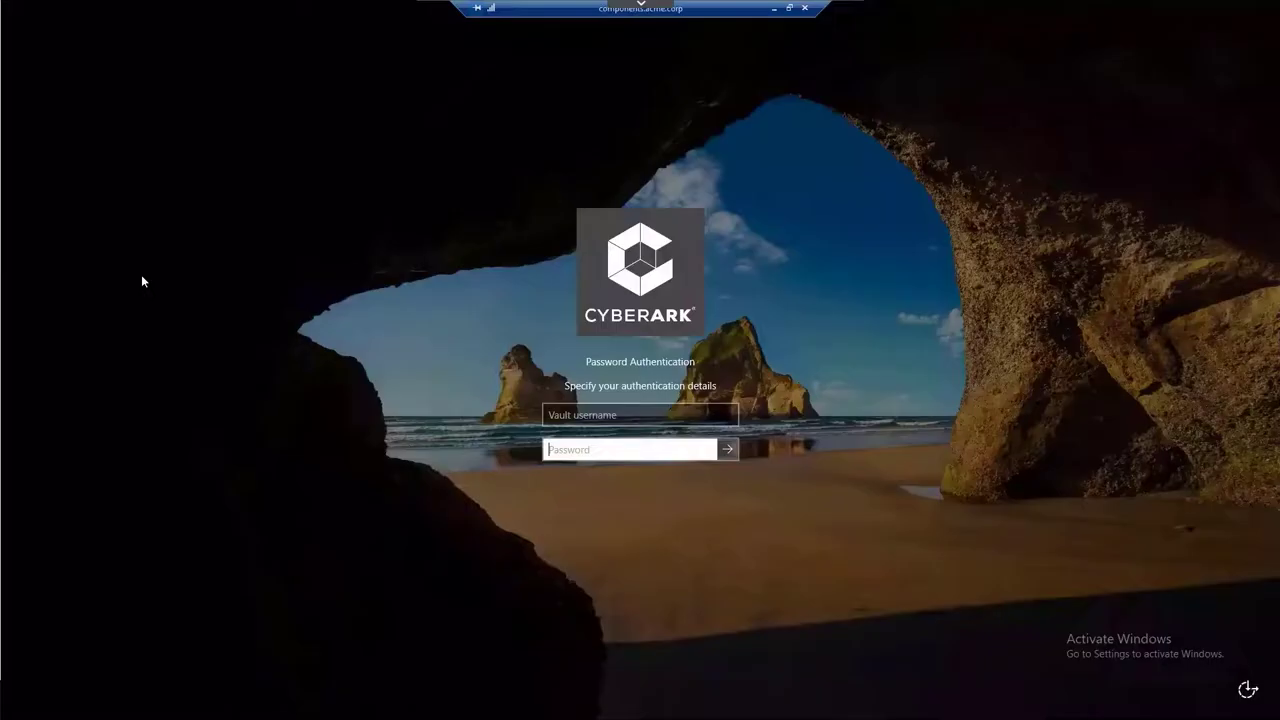
pyautogui.click(558, 416)
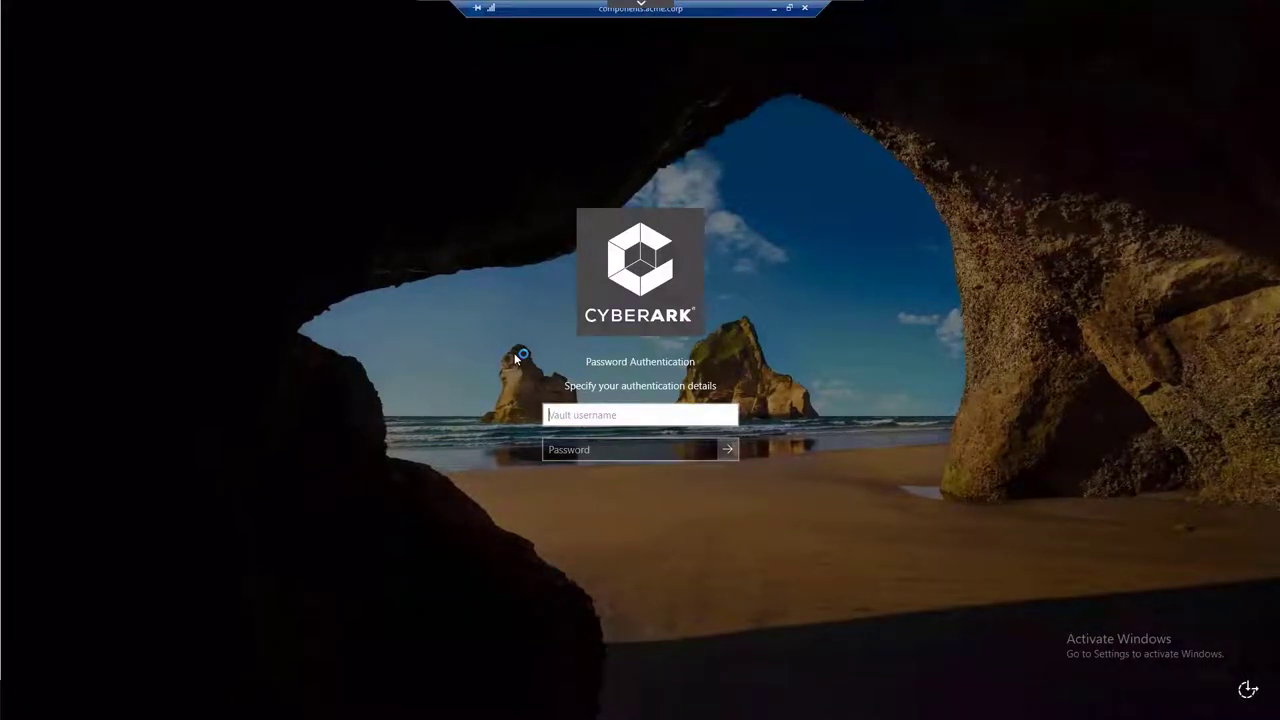
pyautogui.write('John')
pyautogui.press('Tab')
pyautogui.write('*')
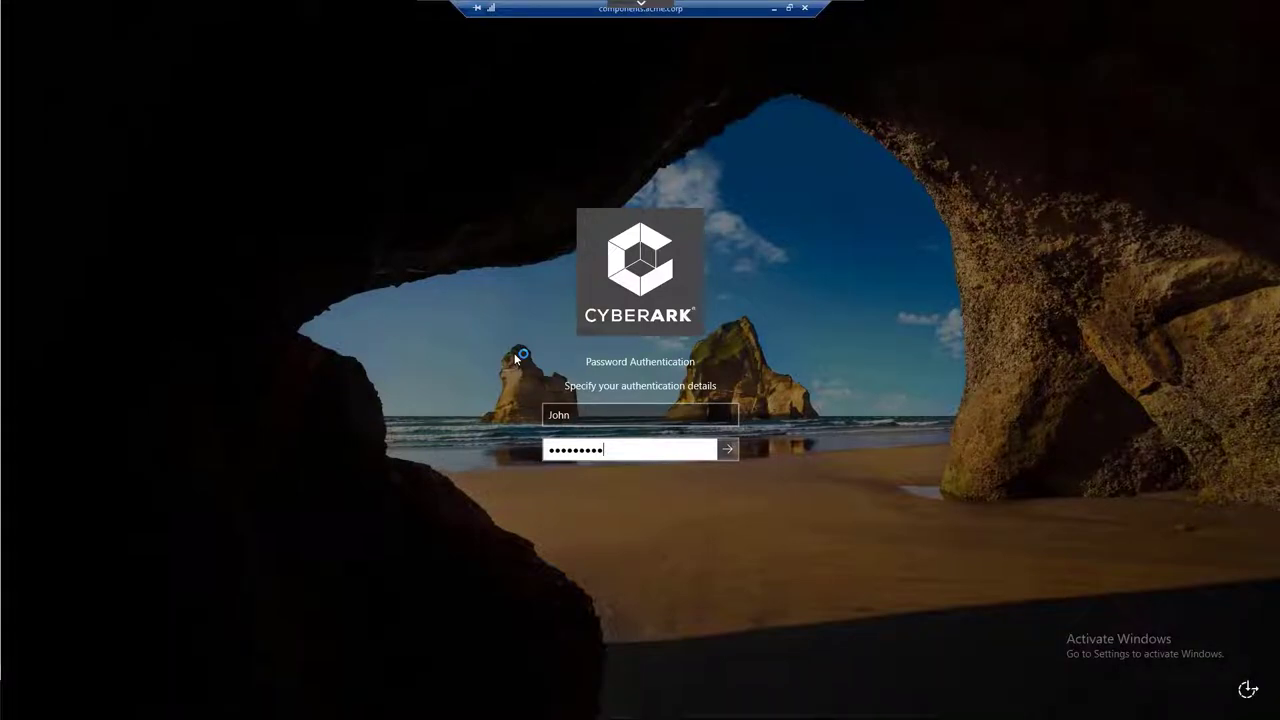
pyautogui.press('Return')
pyautogui.write('Incide')
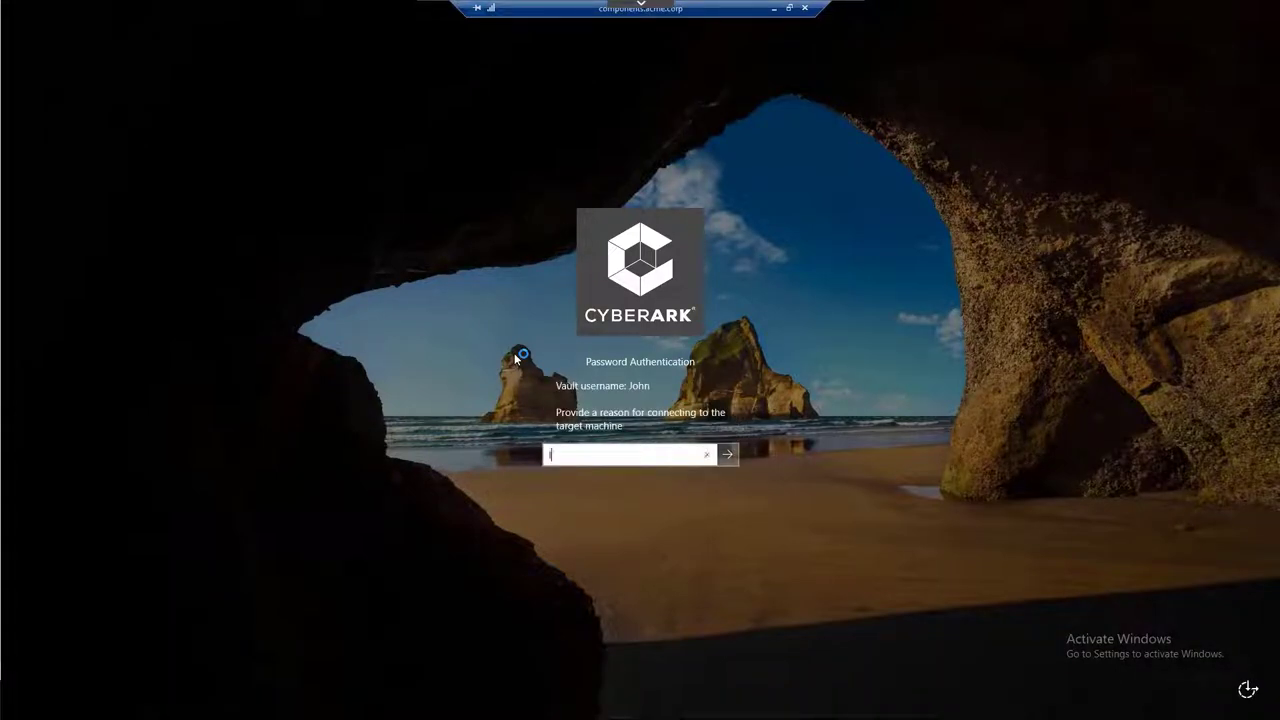
pyautogui.write('nt')
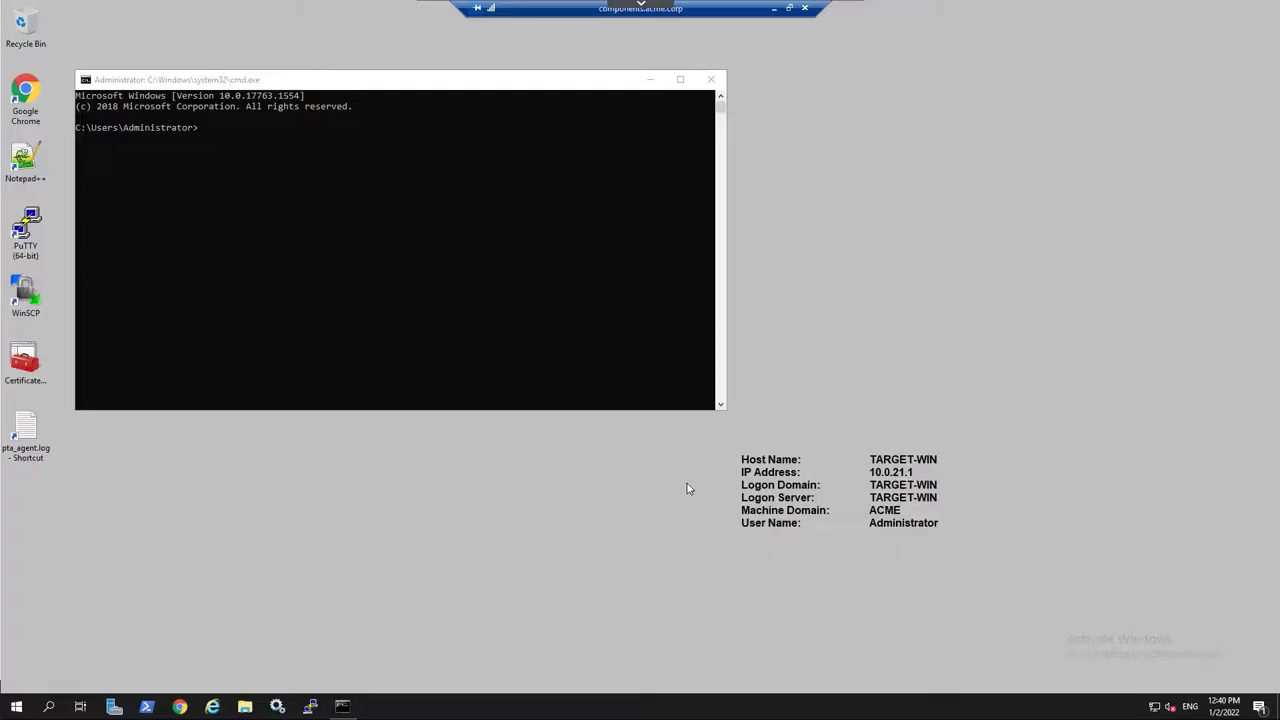
# Close the command prompt and disconnect from TARGET-WIN via the remote Start menu power options
pyautogui.click(711, 80)
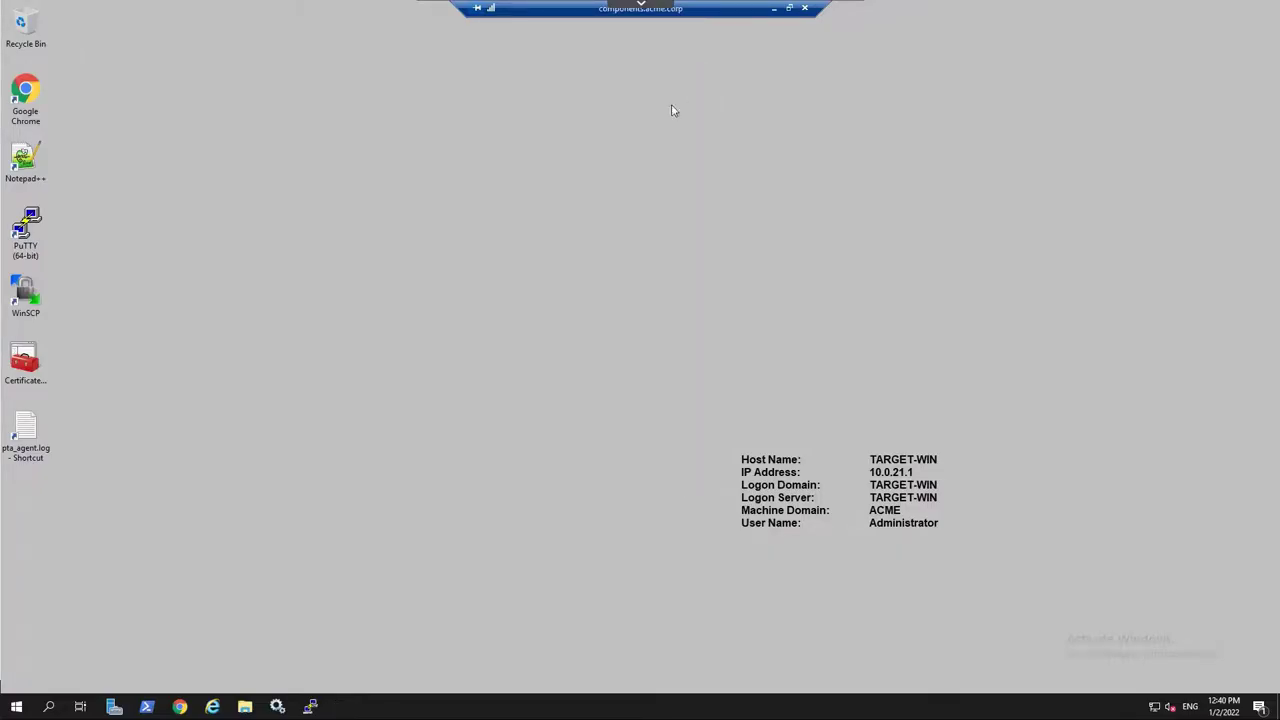
pyautogui.click(15, 707)
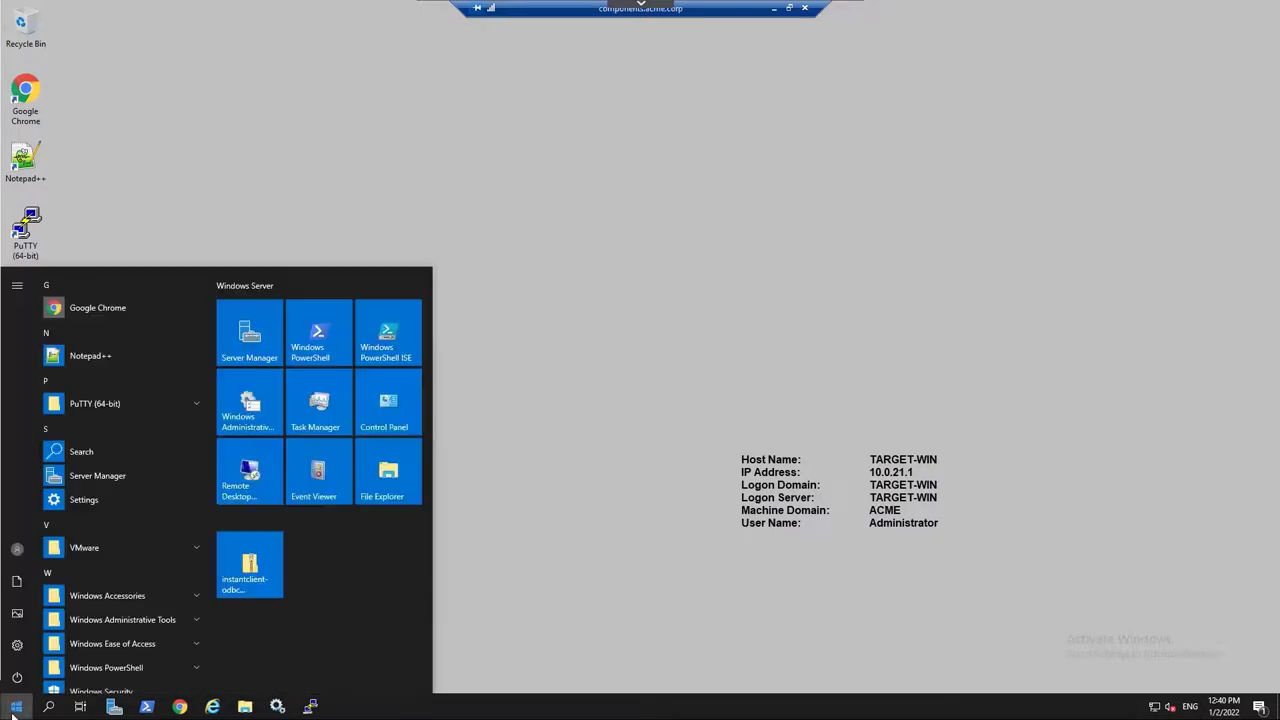
pyautogui.click(17, 677)
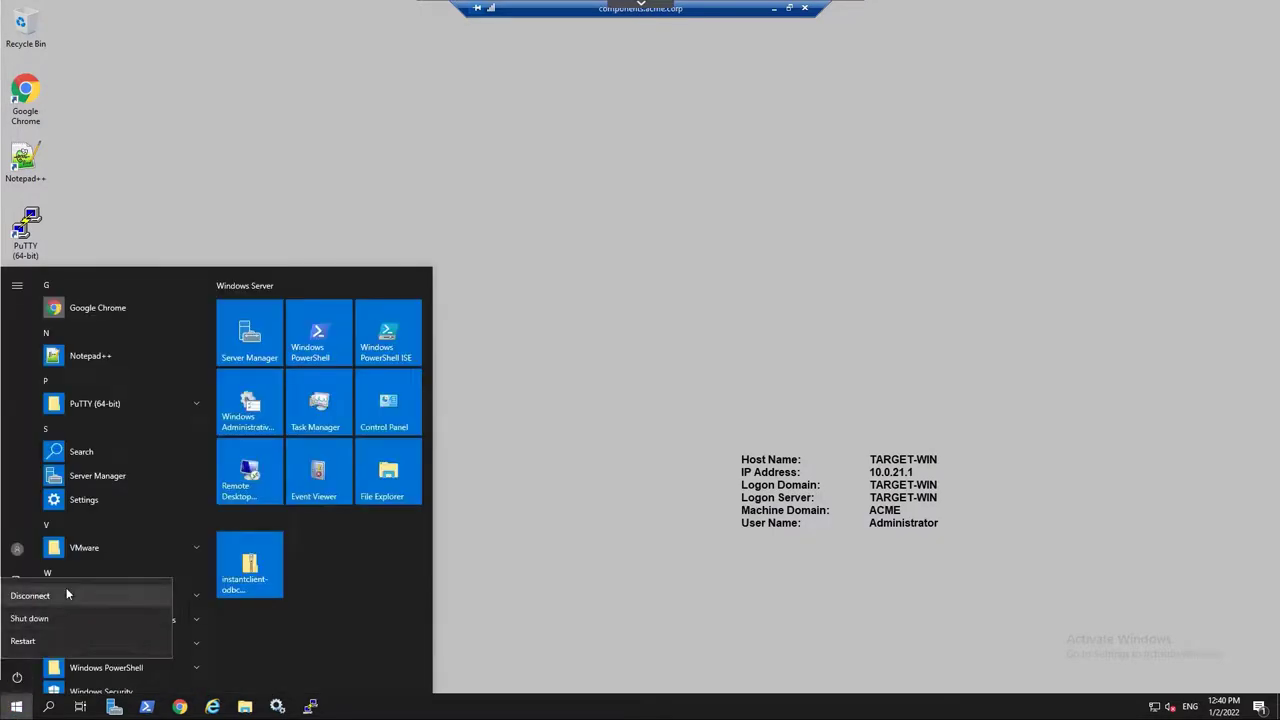
pyautogui.click(66, 594)
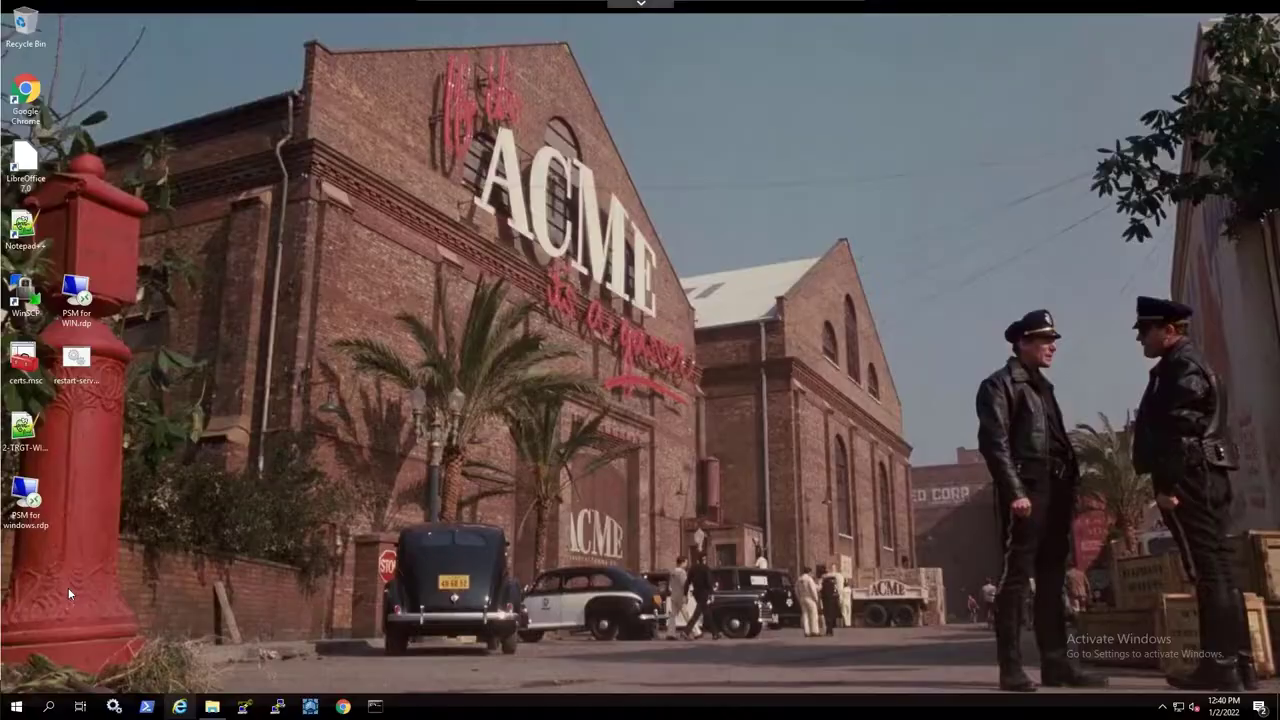